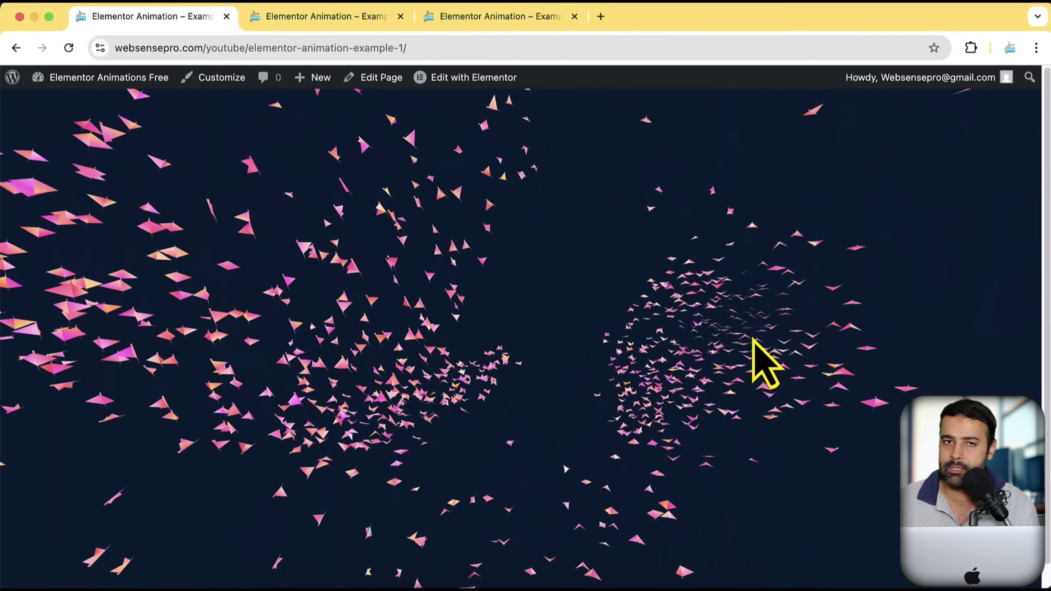
View the second example page, with its wireframe sphere over a pink grid landscape.
click(352, 21)
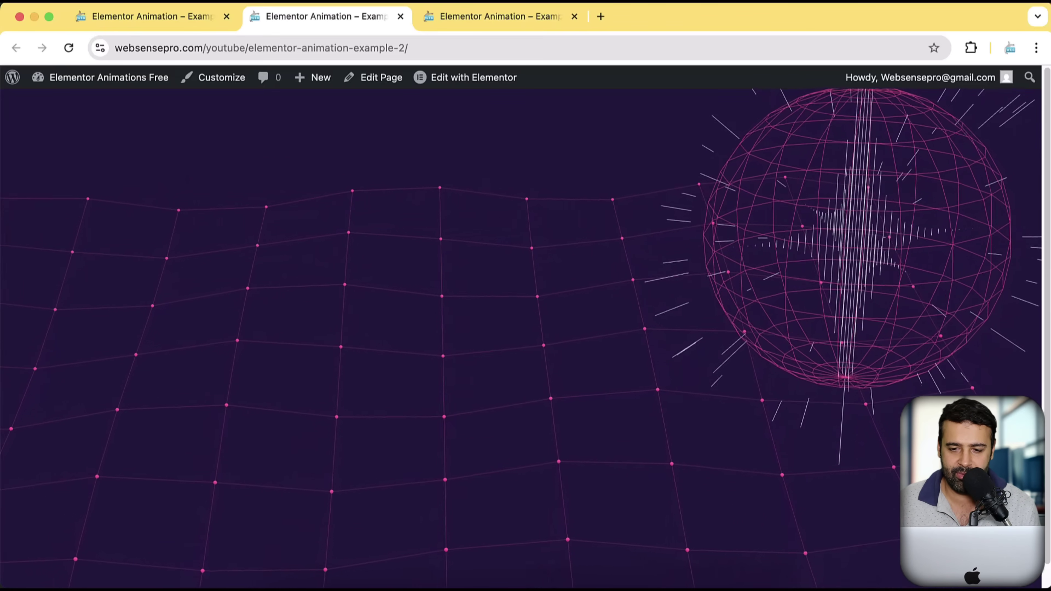
Close the second example tab, leaving elementor-animation-example-1 open.
click(476, 33)
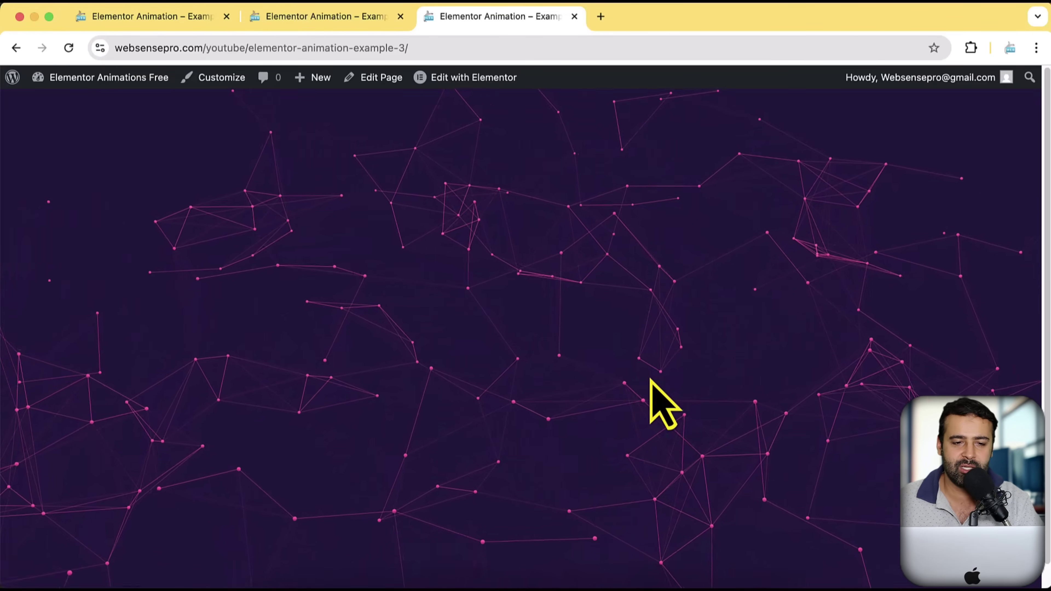
click(400, 17)
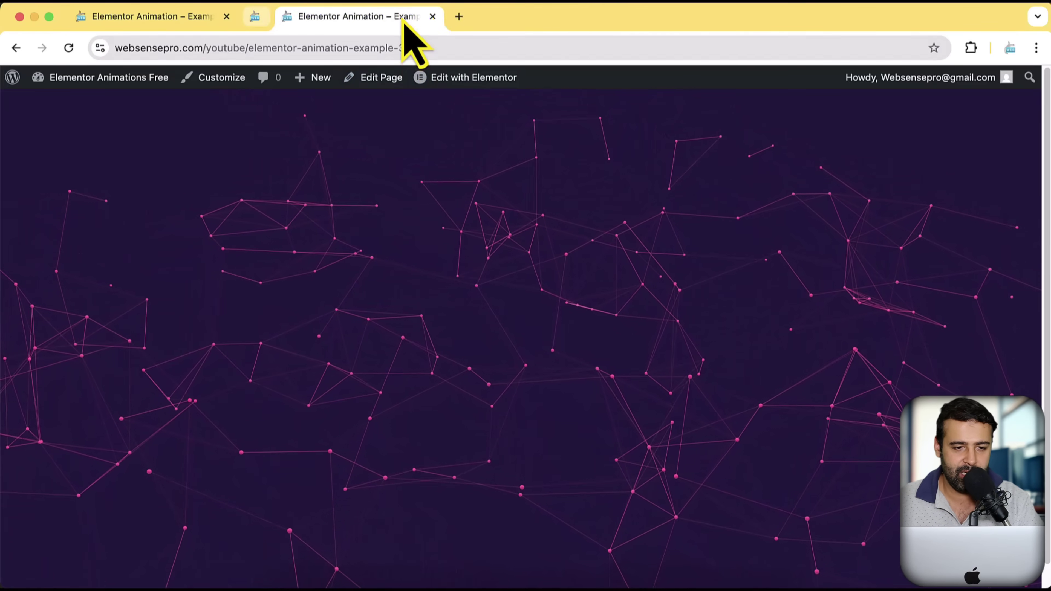
Close the leftover example tabs and switch to the WordPress admin dashboard.
click(400, 17)
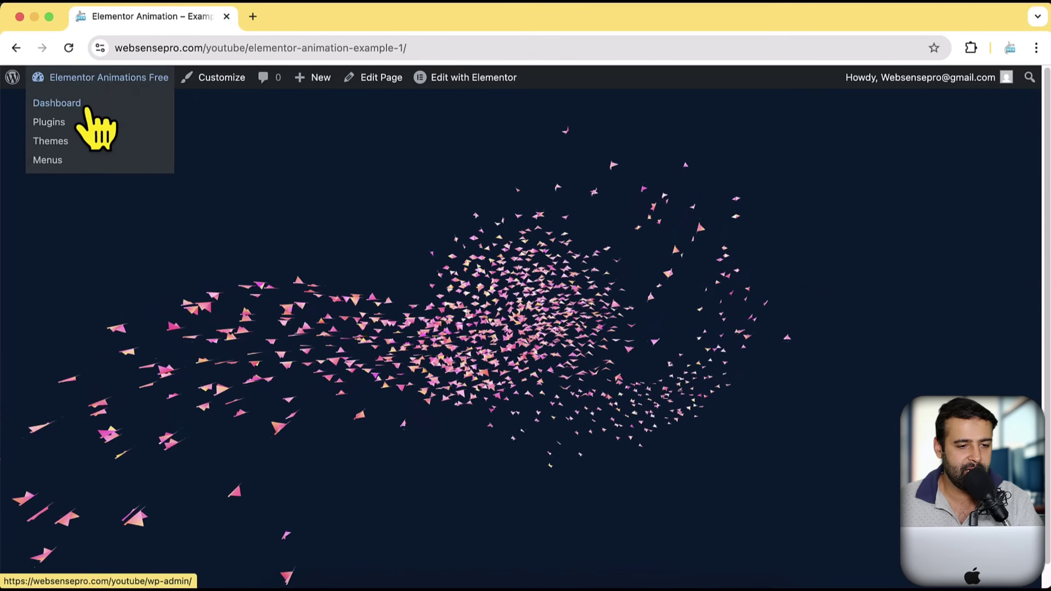
super+click(87, 104)
click(296, 18)
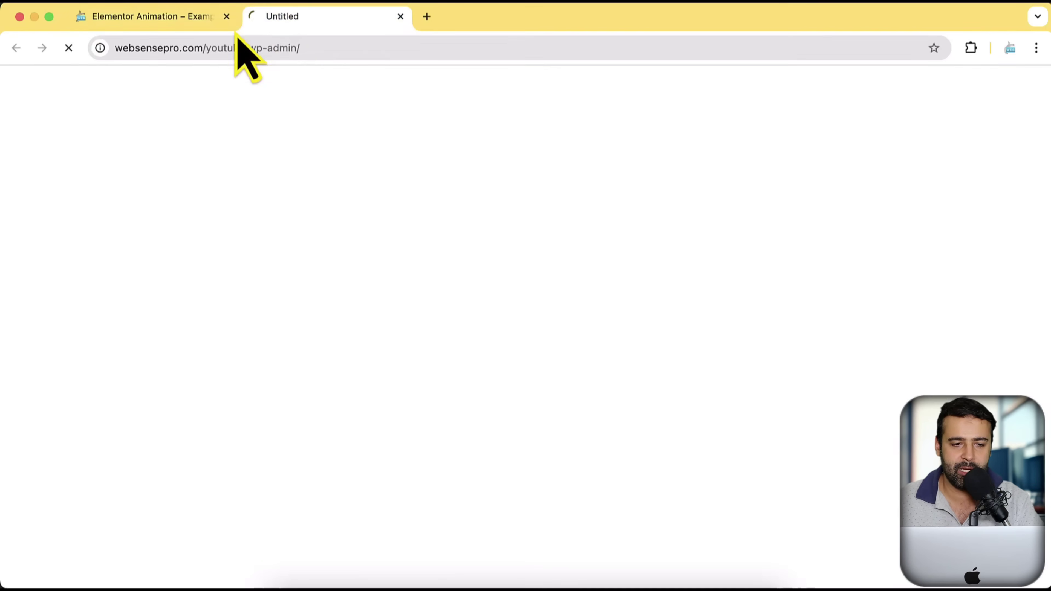
click(226, 16)
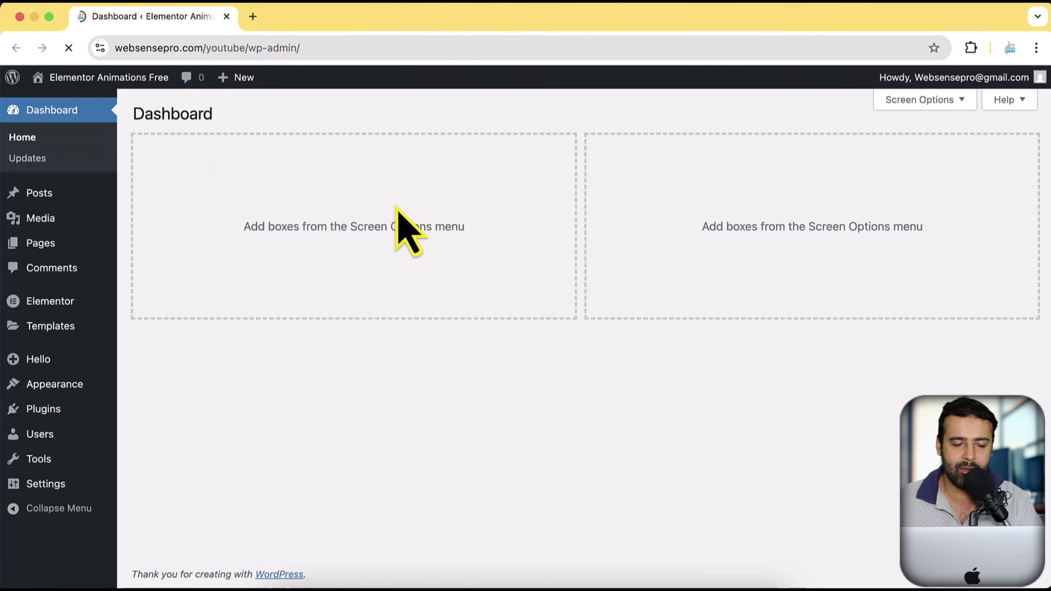
Add a new page titled 'Animation Example New' and publish it.
mouse_move(16, 252)
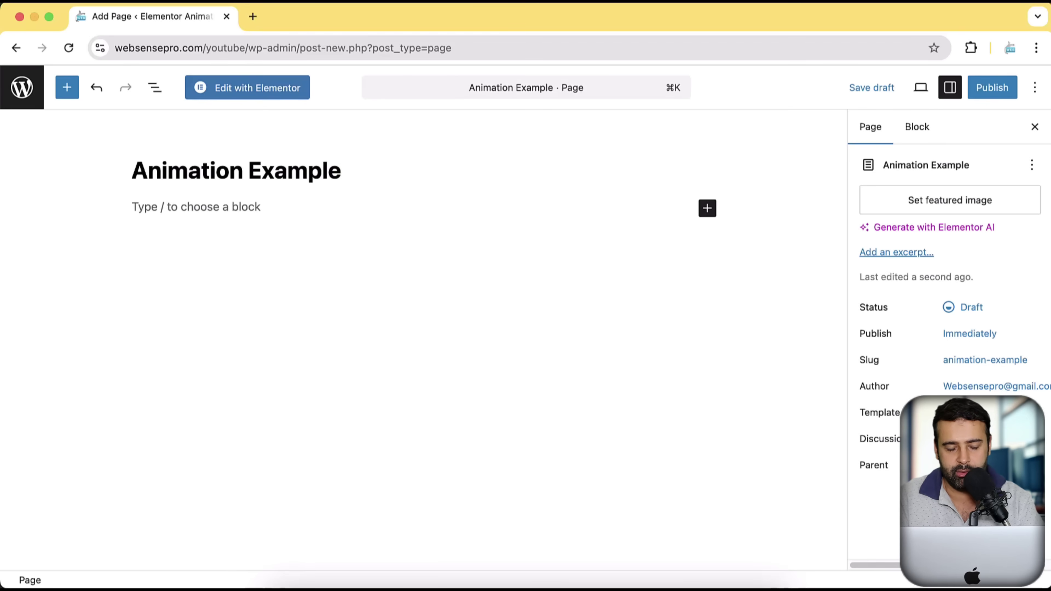
text(New)
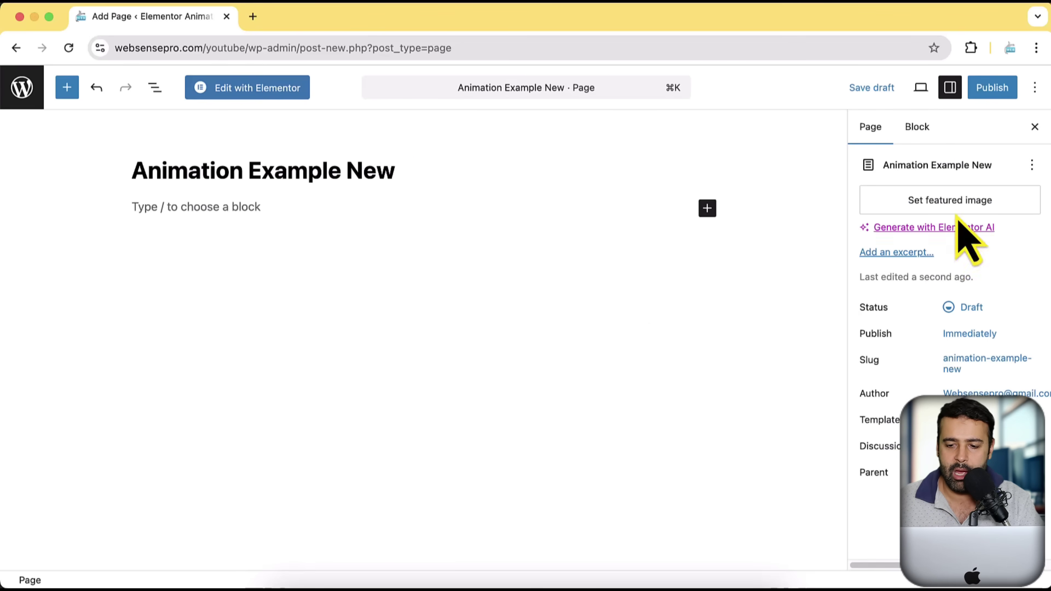
click(992, 88)
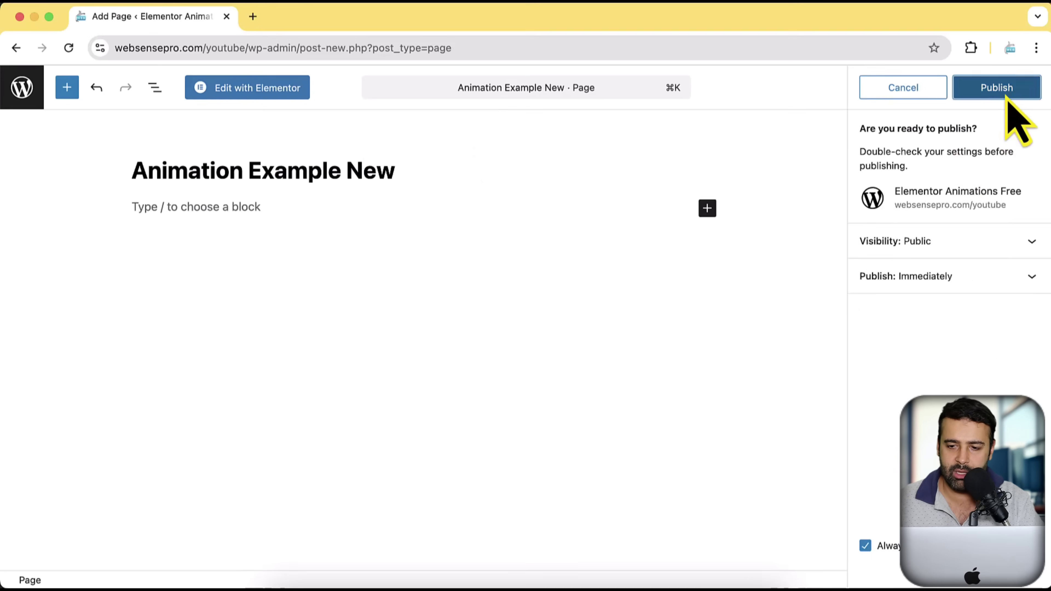
click(998, 89)
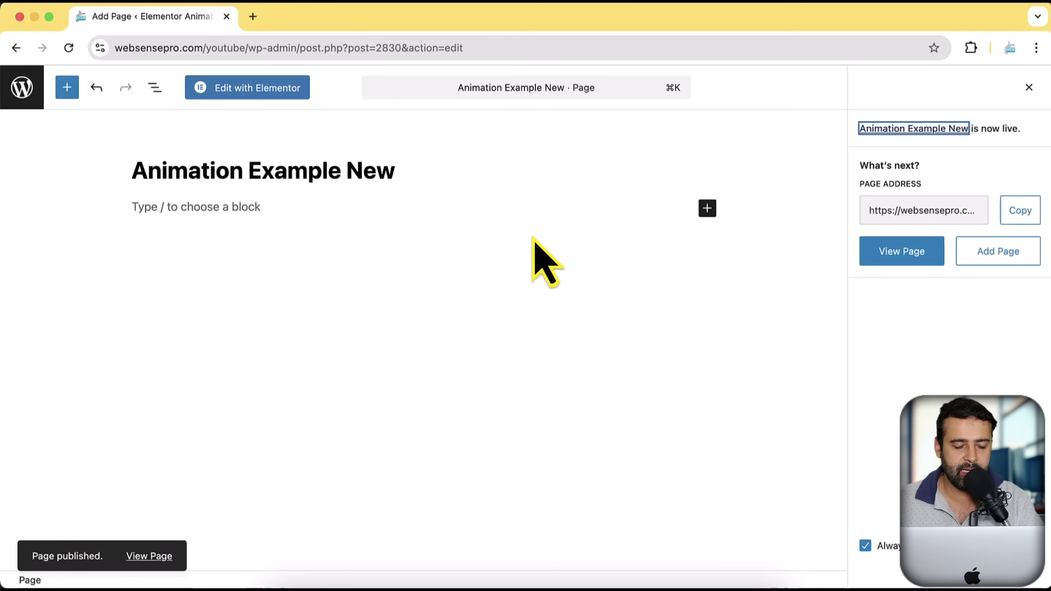
Open Animation Example New in Elementor and switch its Page Layout to Elementor Canvas.
click(258, 89)
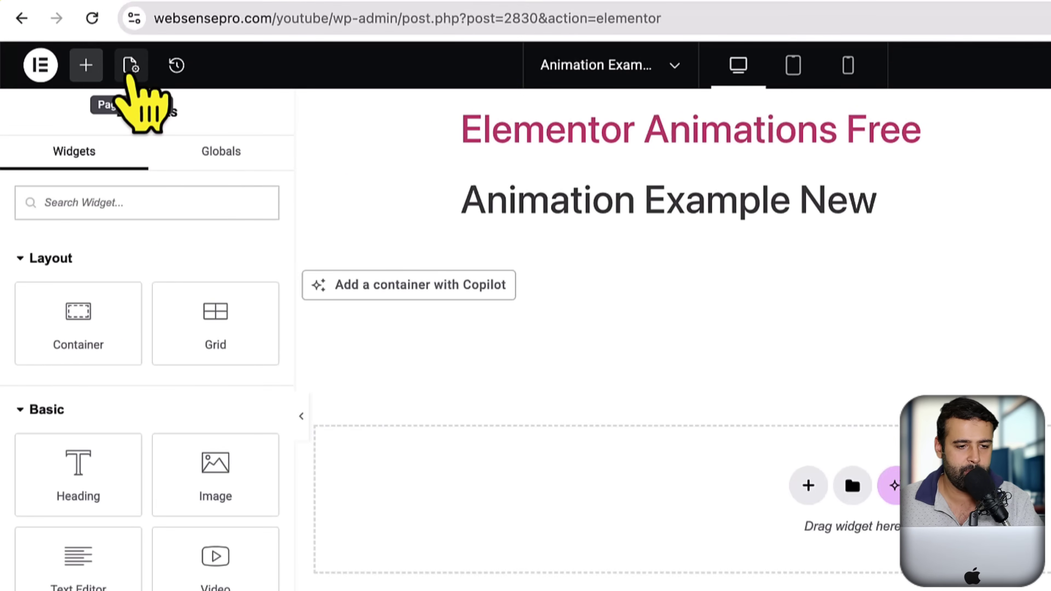
click(130, 66)
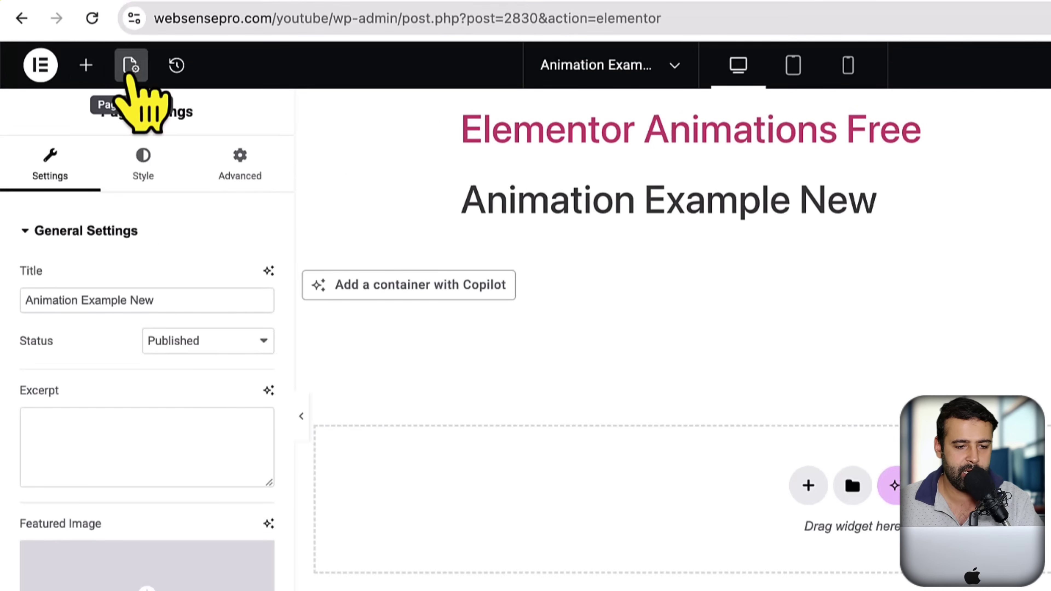
scroll(263, 333, down, 3)
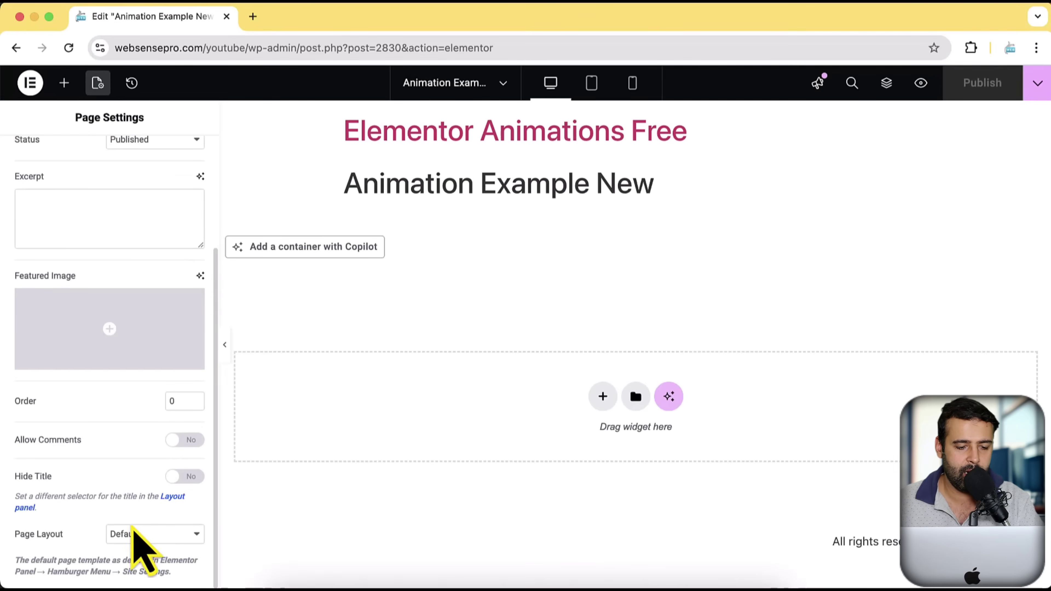
click(141, 534)
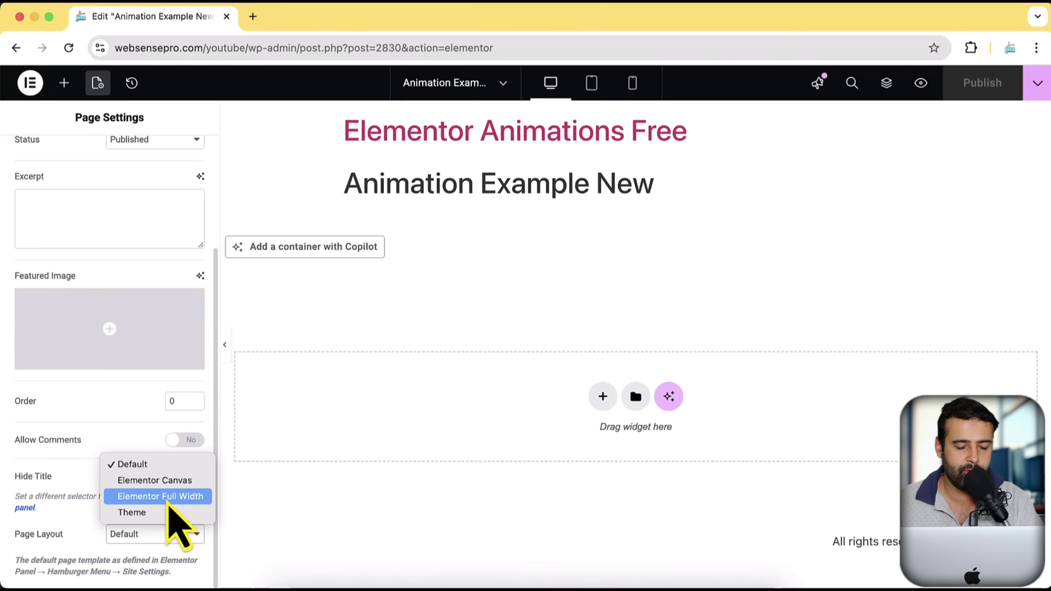
click(169, 482)
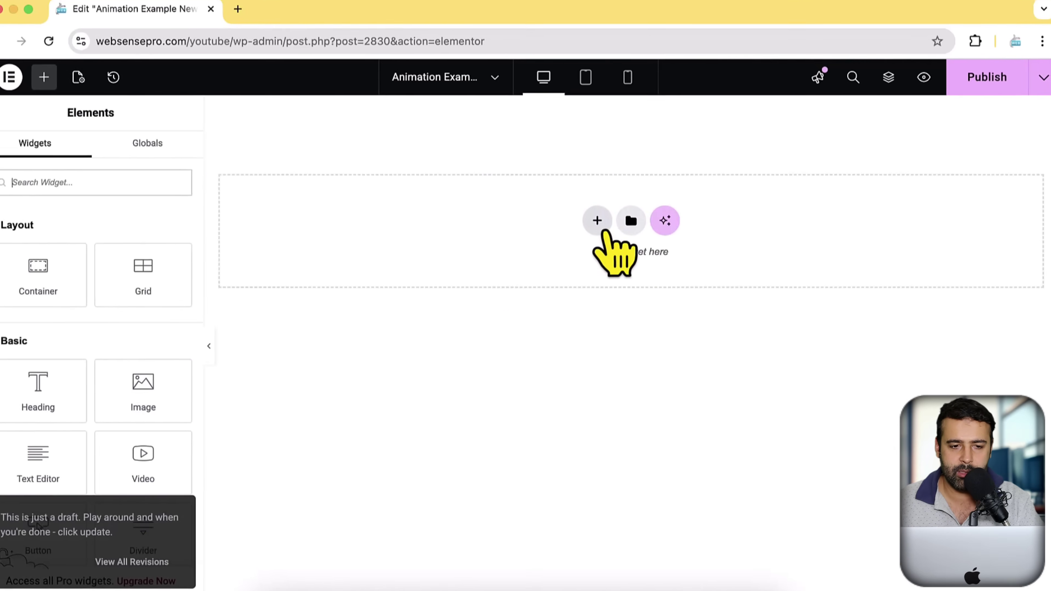
Add a single flexbox container to the page.
click(598, 222)
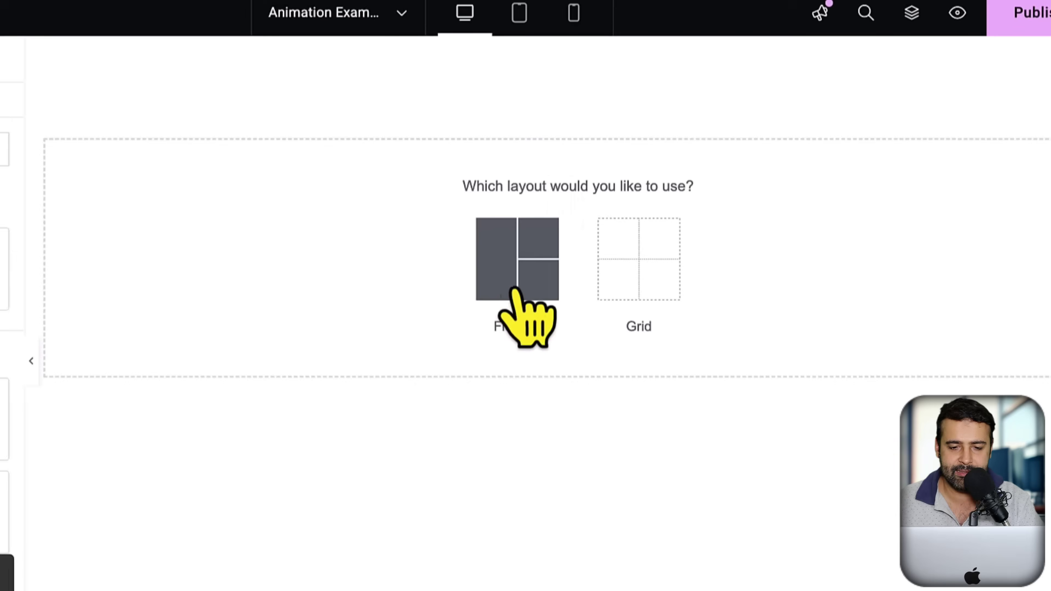
click(482, 263)
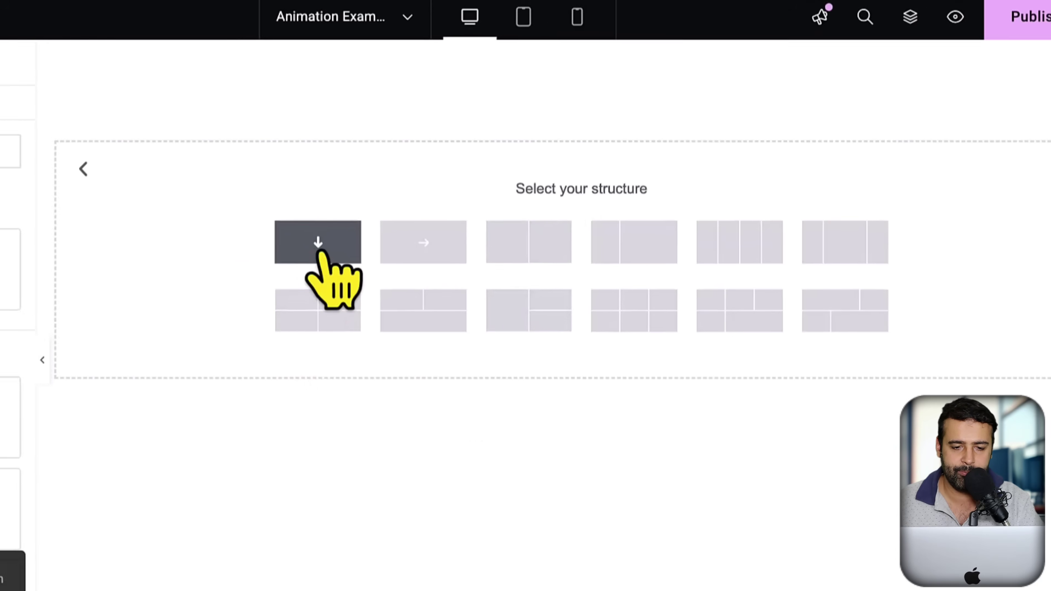
click(290, 249)
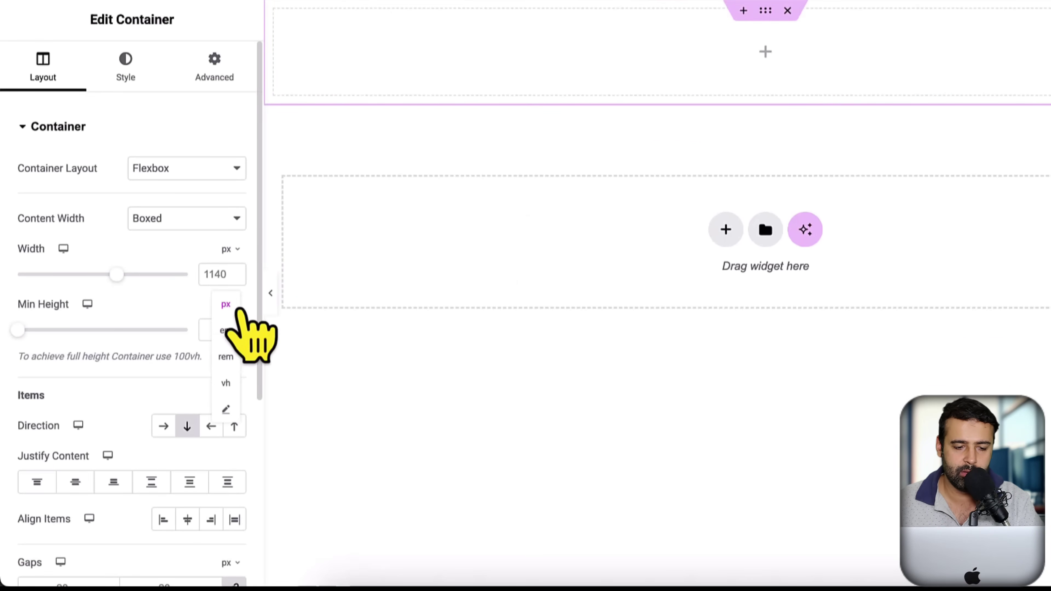
Set the container's Min Height to 100 vh and publish the page.
click(225, 384)
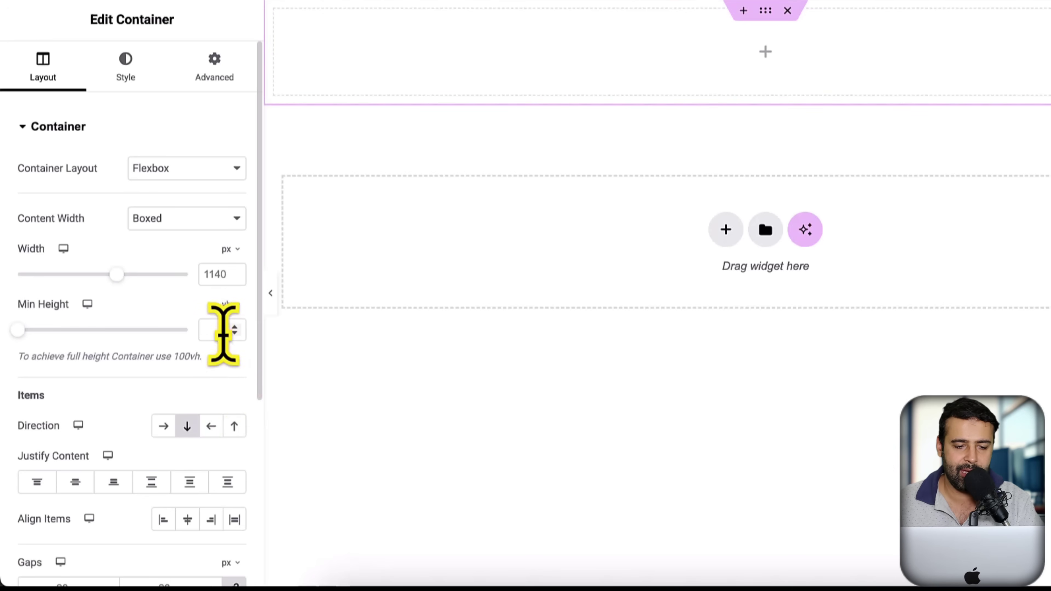
text(100)
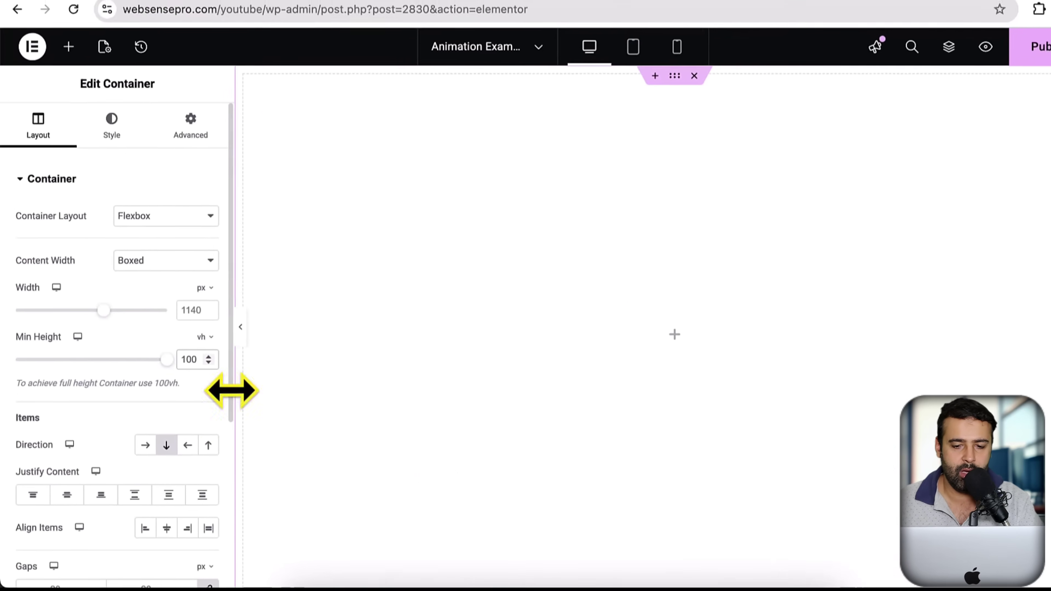
scroll(188, 410, down, 1)
scroll(190, 417, up, 1)
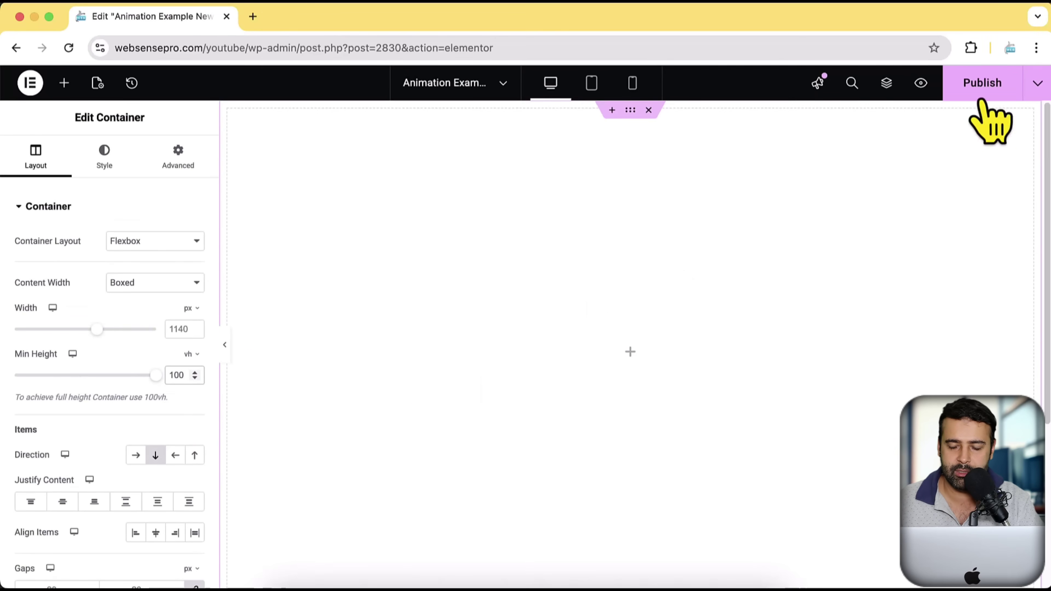
click(982, 87)
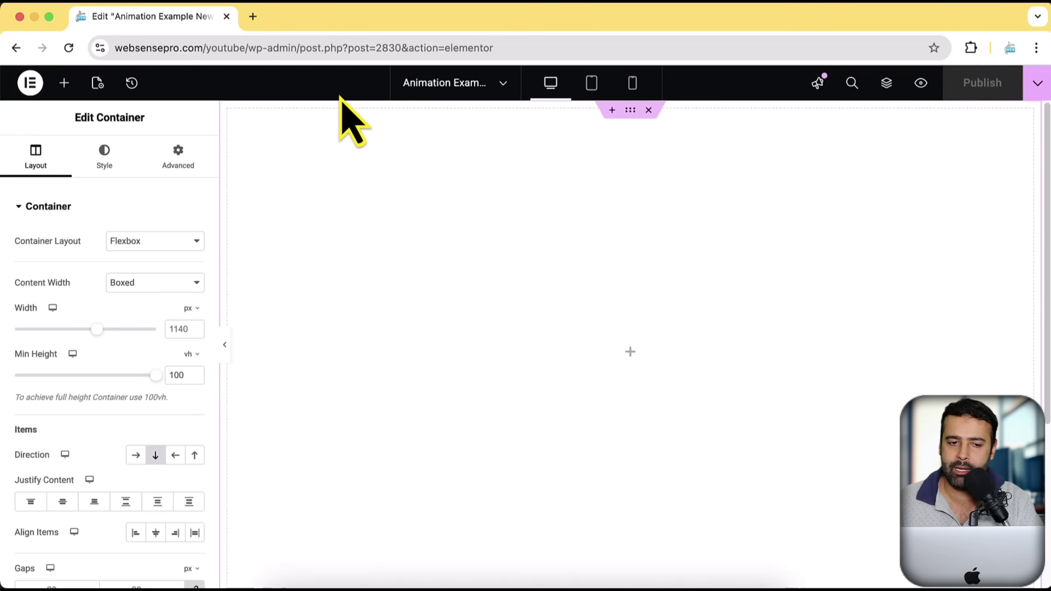
In a new tab, search Google for 'vantajs' and open the Vanta.js site.
click(256, 20)
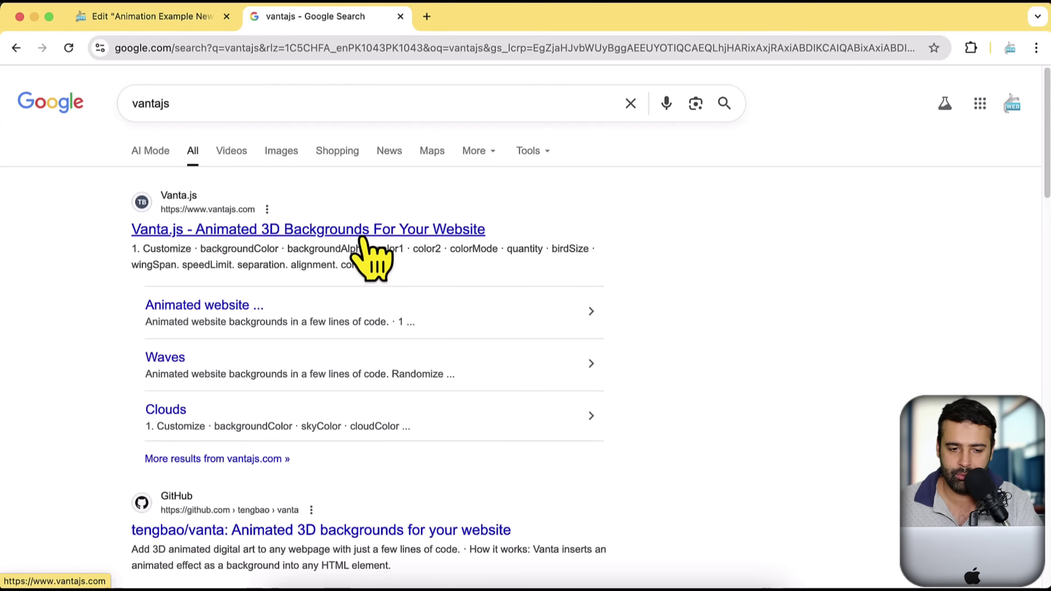
click(363, 238)
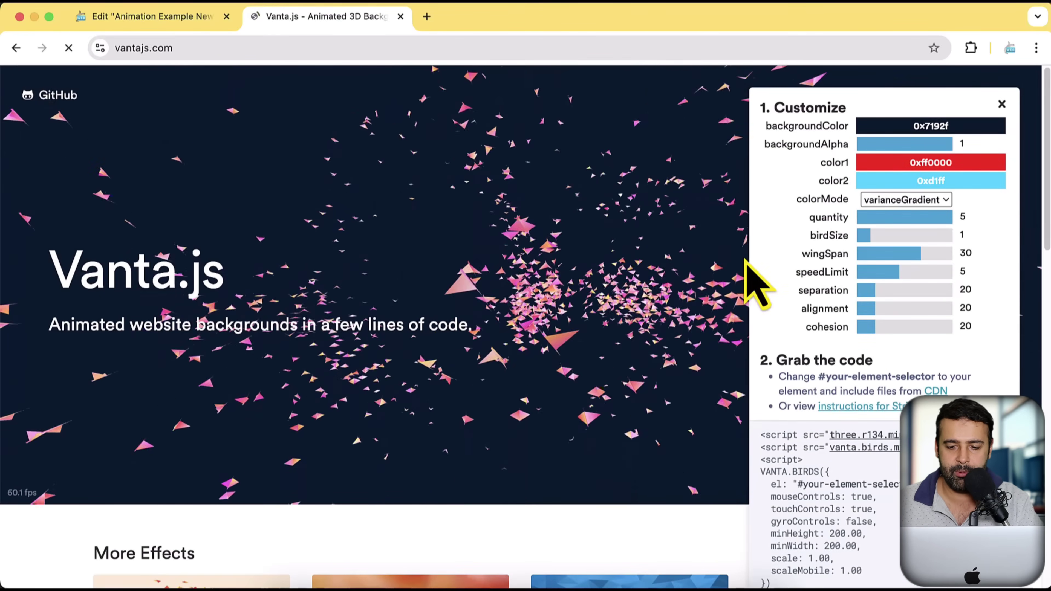
Preview the Fog and Waves background effects.
scroll(732, 223, down, 10)
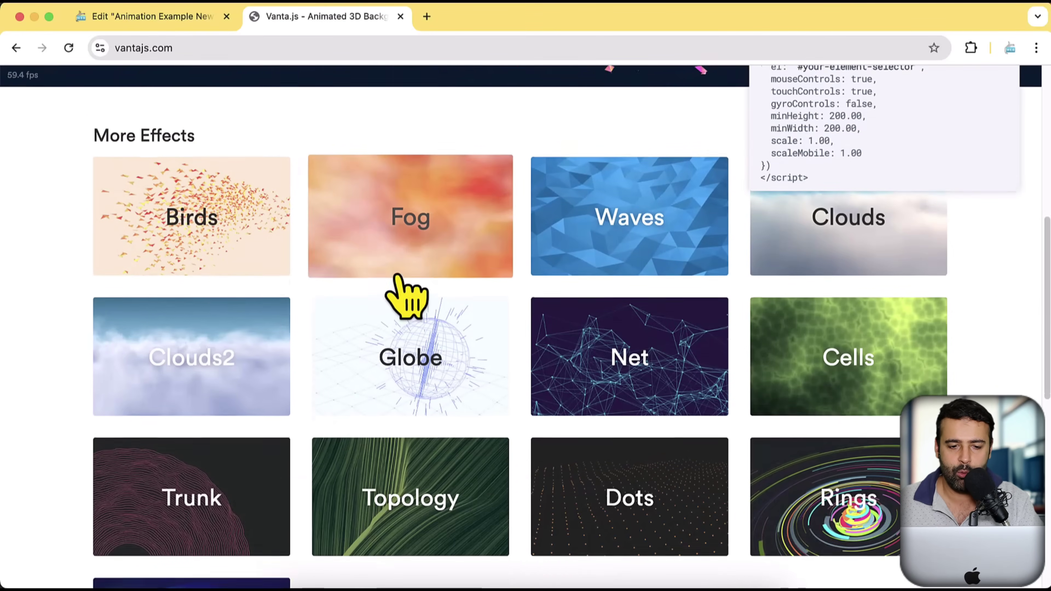
scroll(397, 277, up, 2)
scroll(786, 364, down, 7)
scroll(781, 370, up, 4)
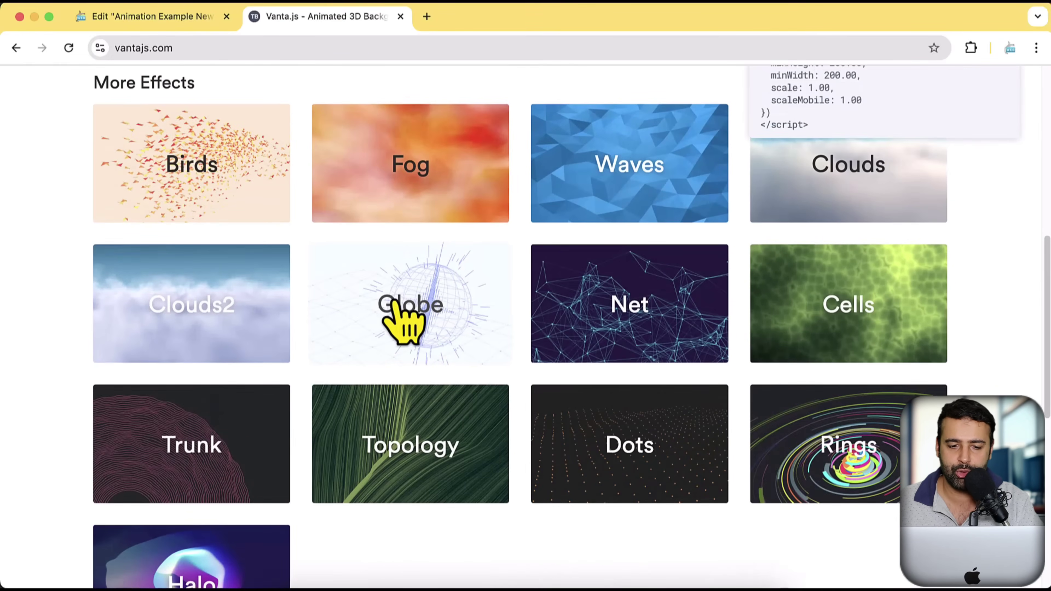
scroll(626, 347, up, 5)
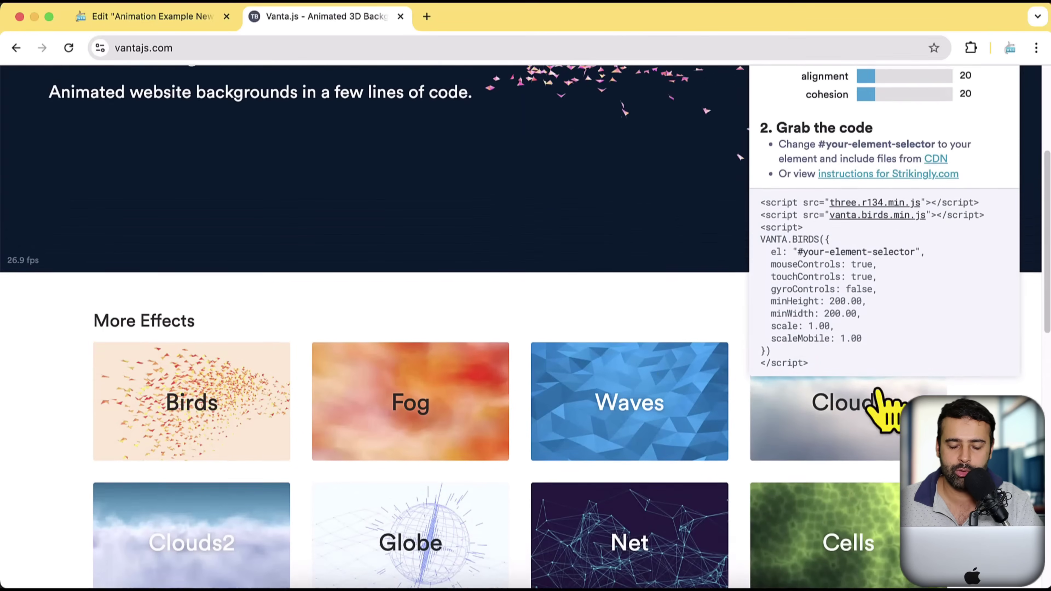
click(422, 403)
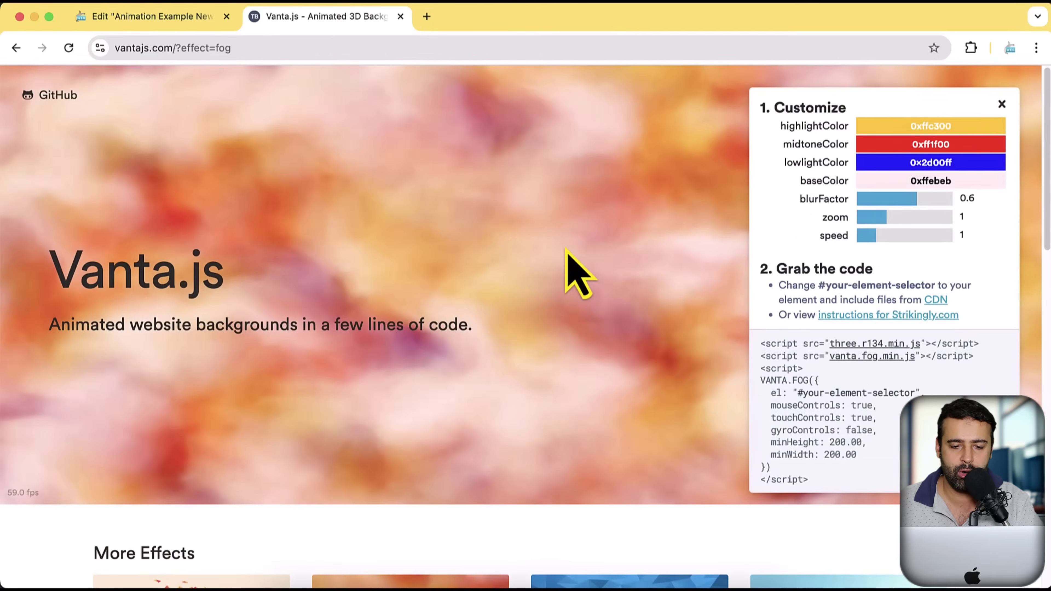
scroll(574, 270, down, 7)
click(679, 386)
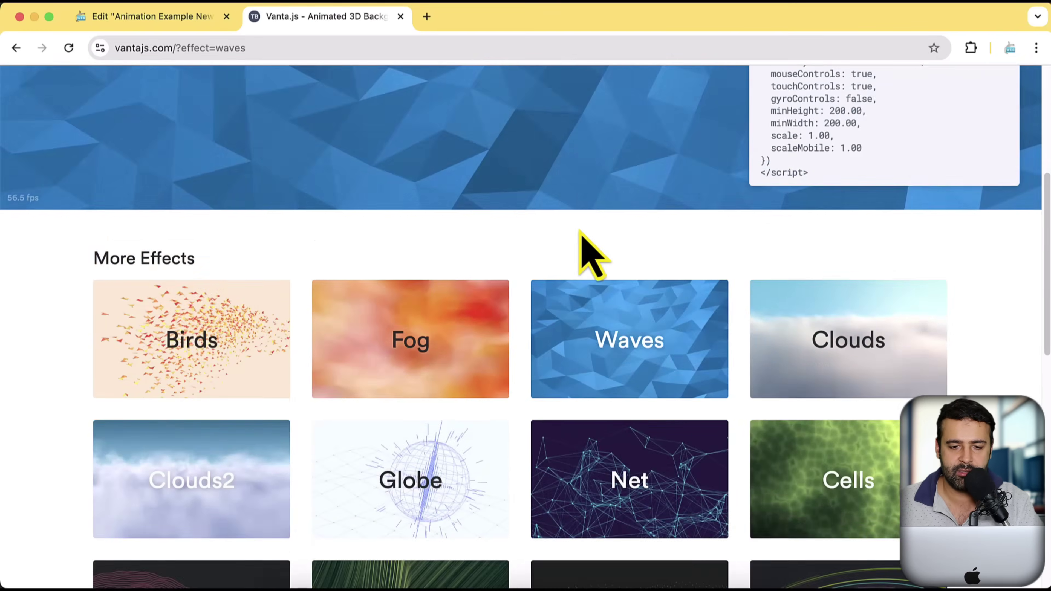
scroll(580, 232, up, 7)
scroll(599, 253, down, 4)
scroll(521, 249, up, 4)
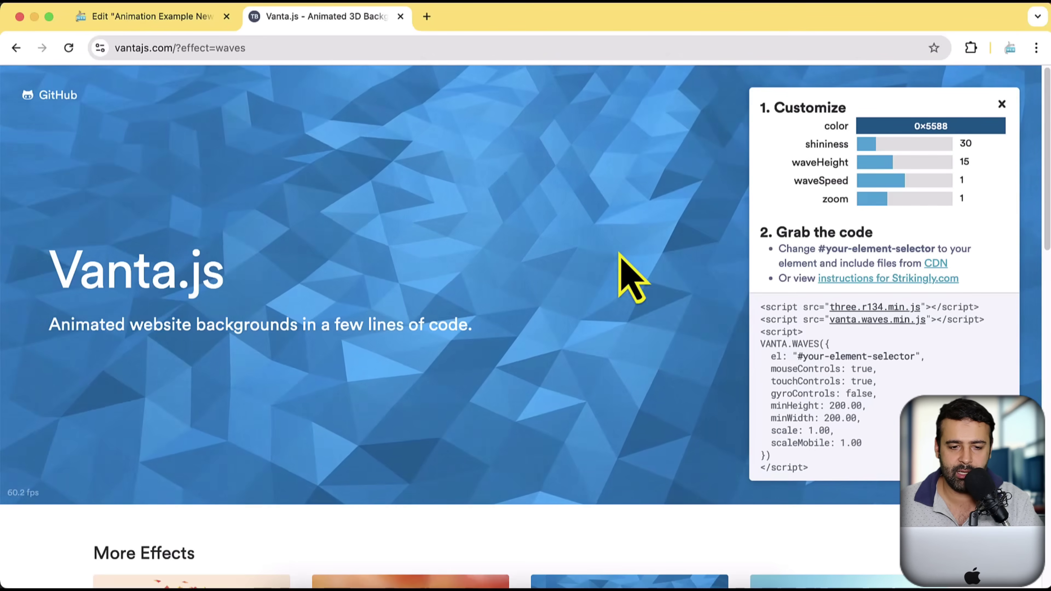
Preview the Clouds, Cells and Trunk effects from More Effects.
scroll(630, 261, down, 4)
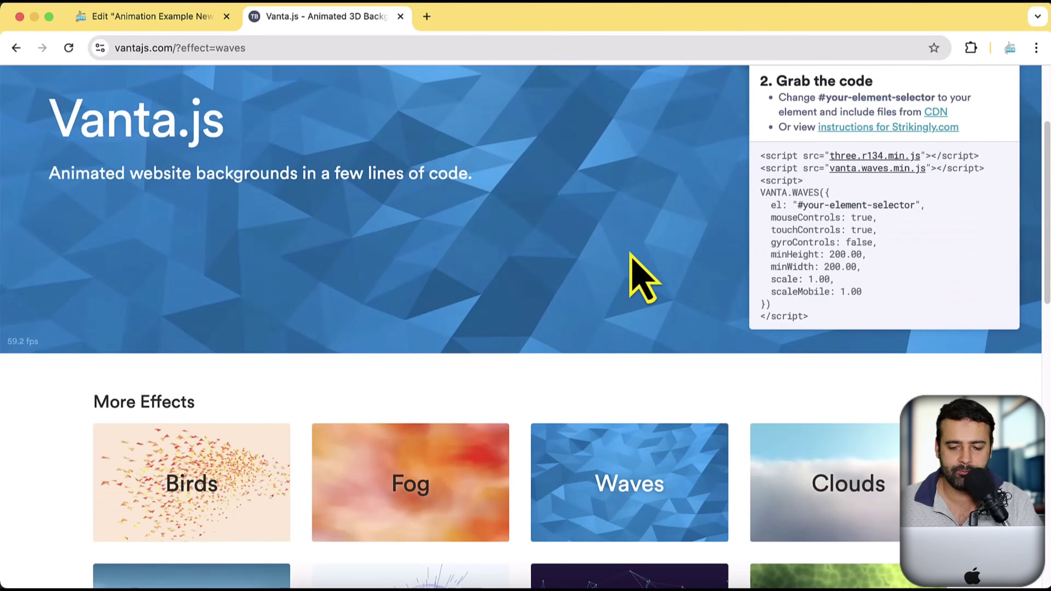
click(835, 493)
scroll(612, 298, up, 2)
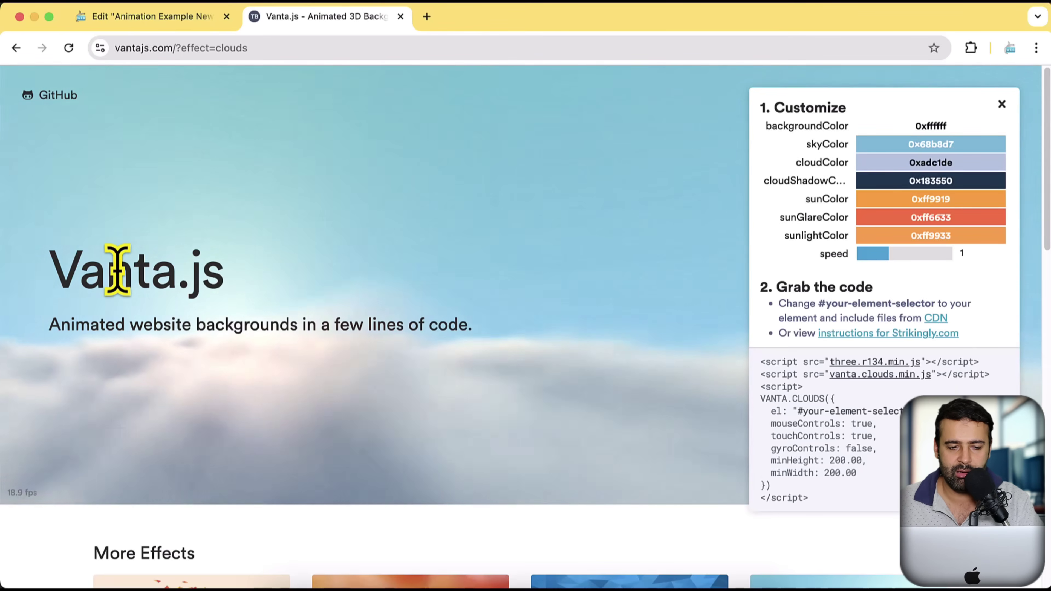
scroll(1023, 368, down, 10)
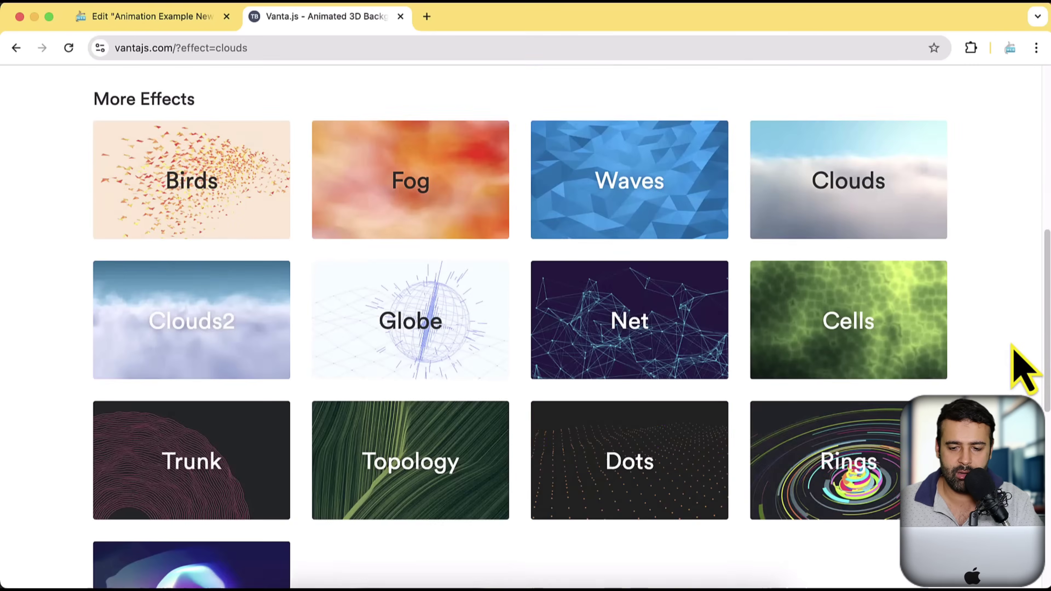
click(796, 306)
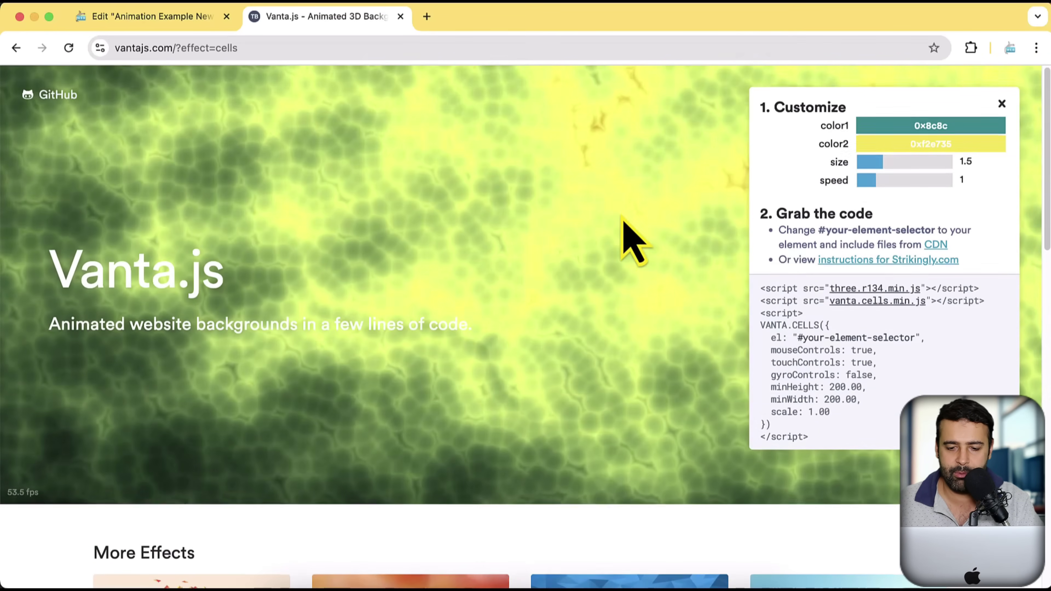
scroll(621, 235, down, 10)
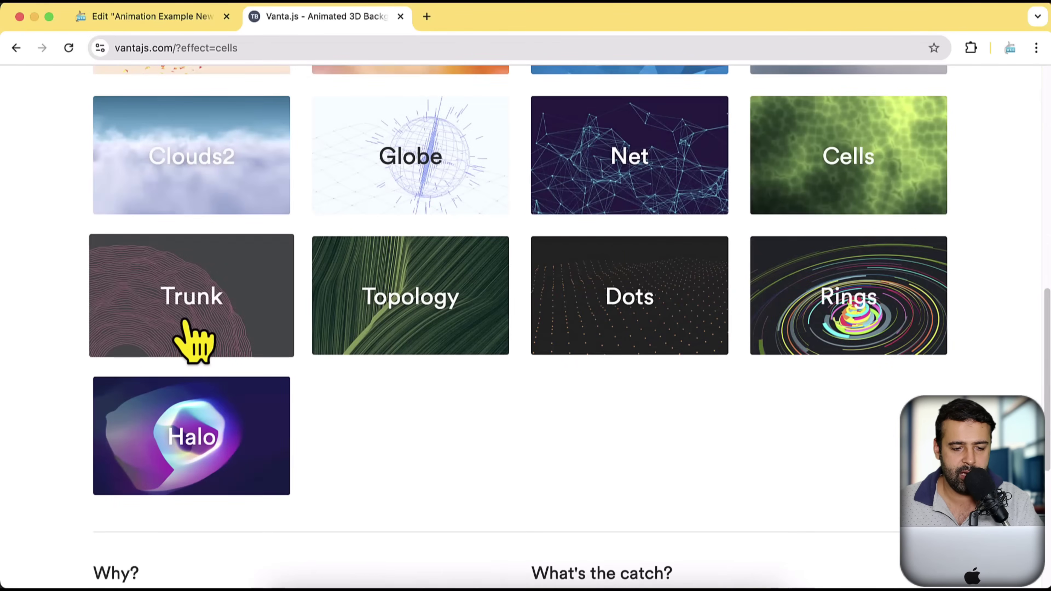
click(186, 322)
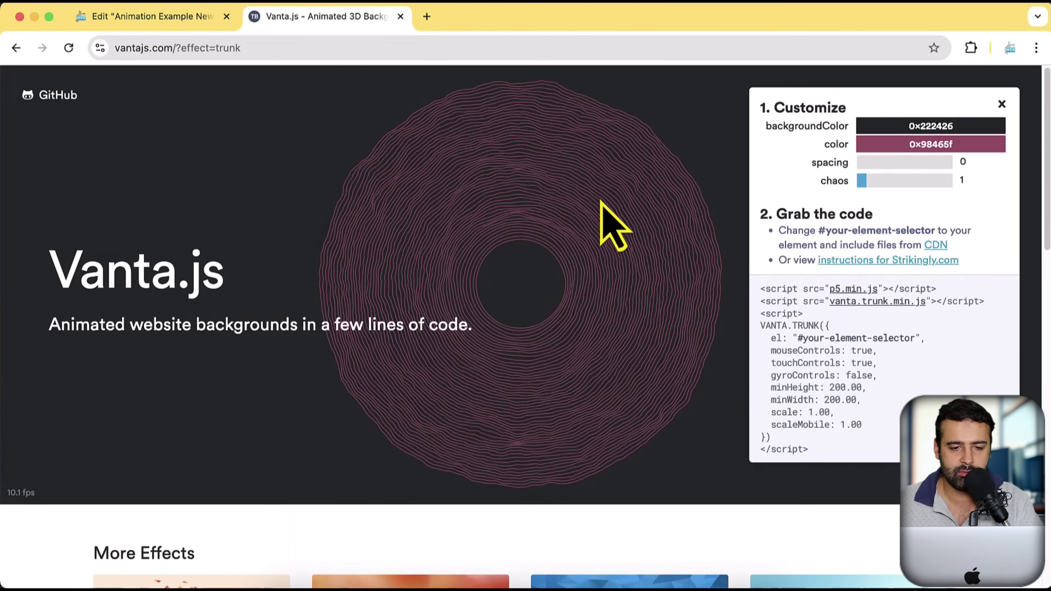
Load the Birds effect with its customization settings and embed code.
scroll(682, 215, down, 3)
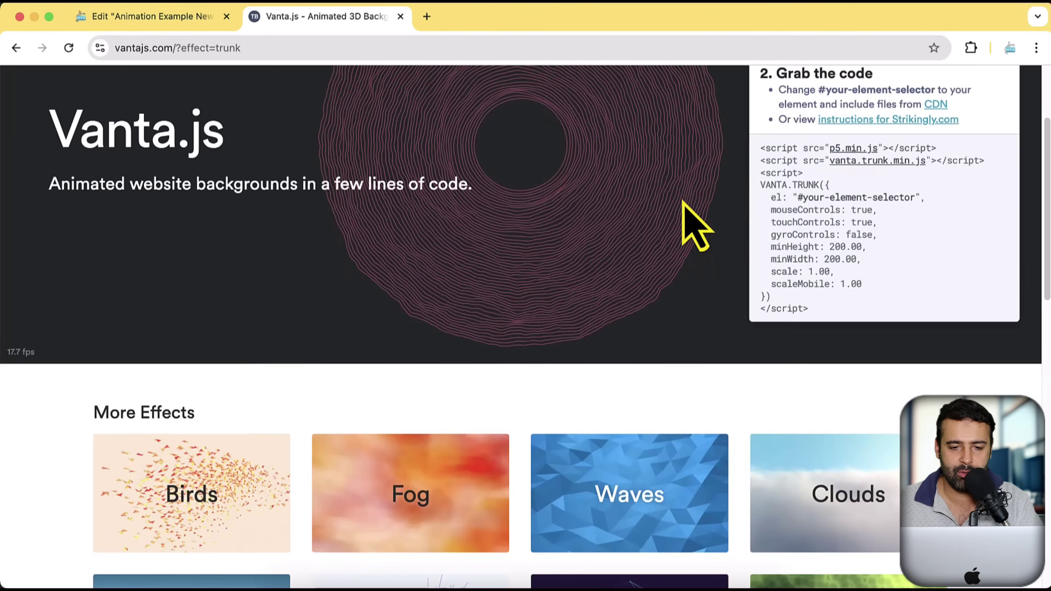
scroll(947, 327, down, 10)
scroll(928, 342, up, 6)
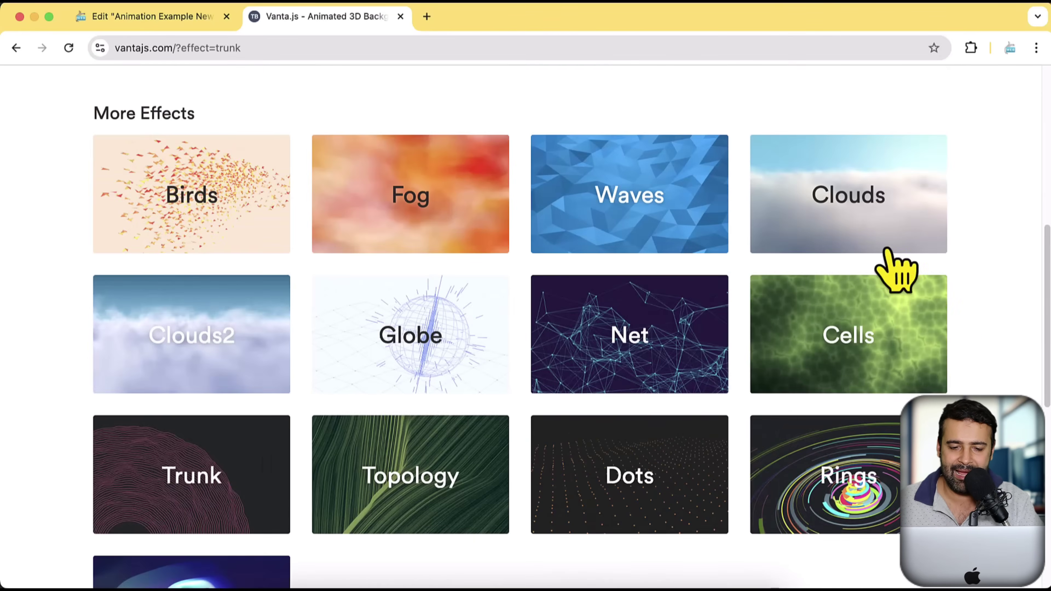
scroll(640, 369, up, 1)
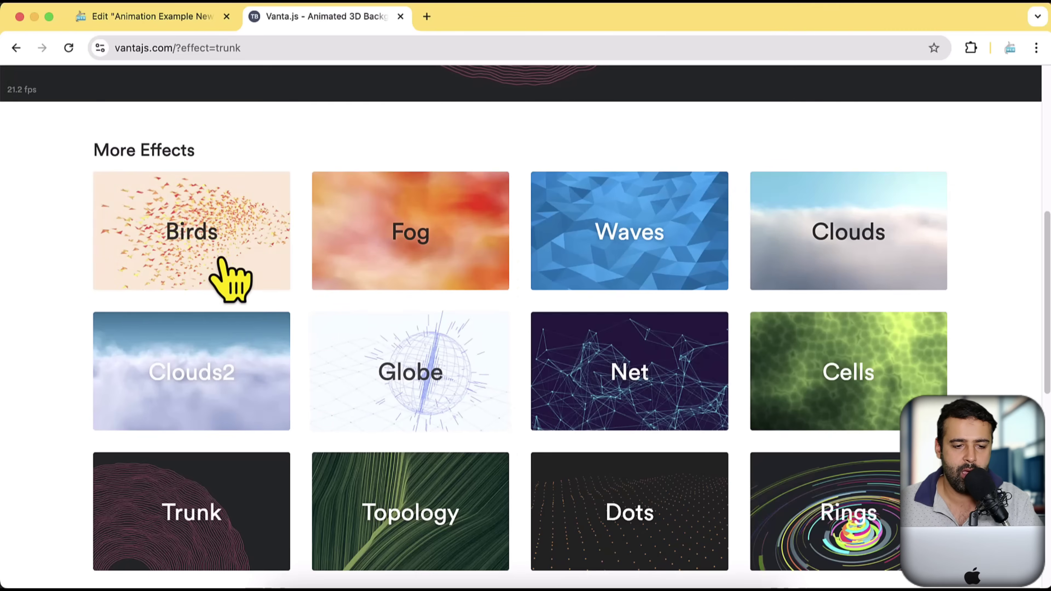
click(215, 248)
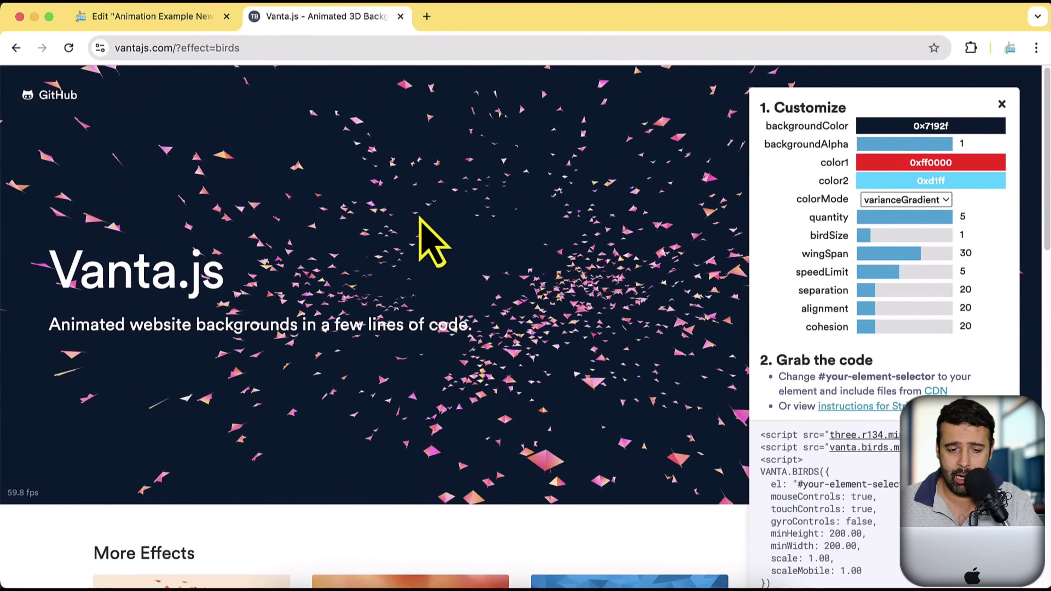
Set the birds' color1 to 0x348fbb and color2 to 0xd3d3d4.
click(951, 162)
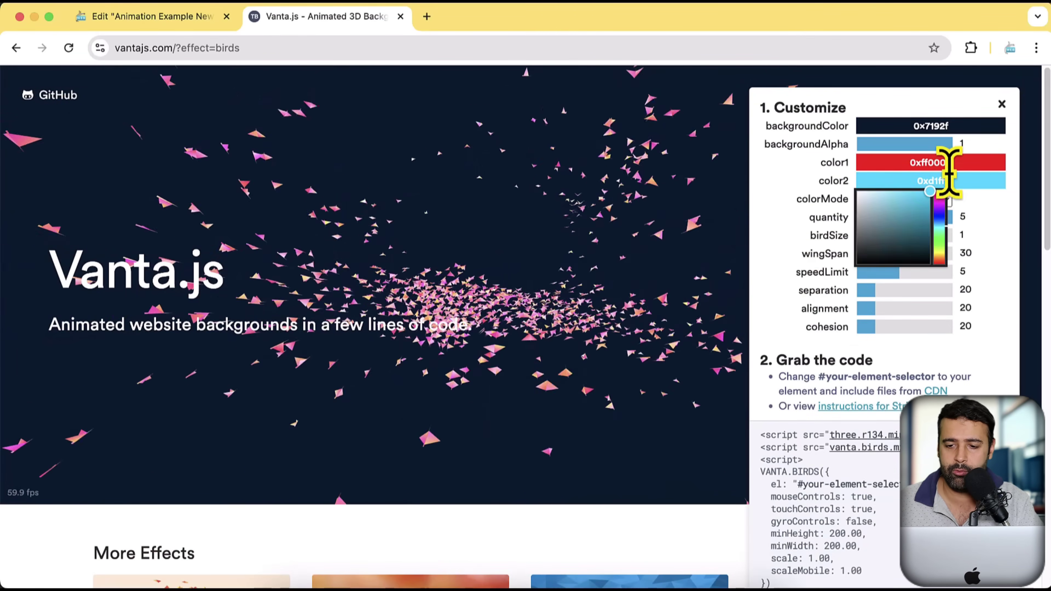
click(937, 199)
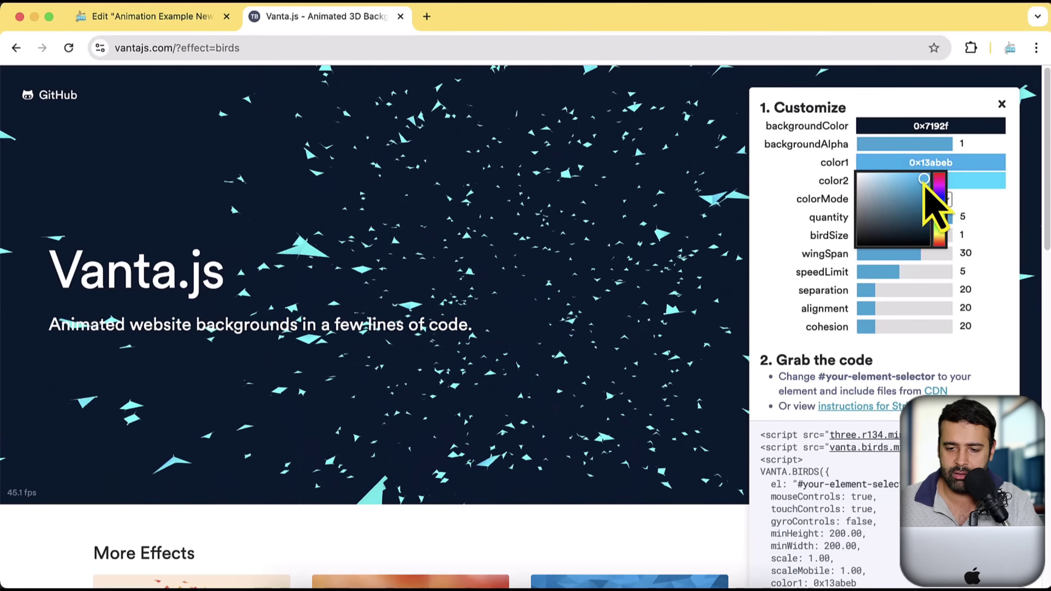
click(916, 187)
drag(915, 188, 569, 270)
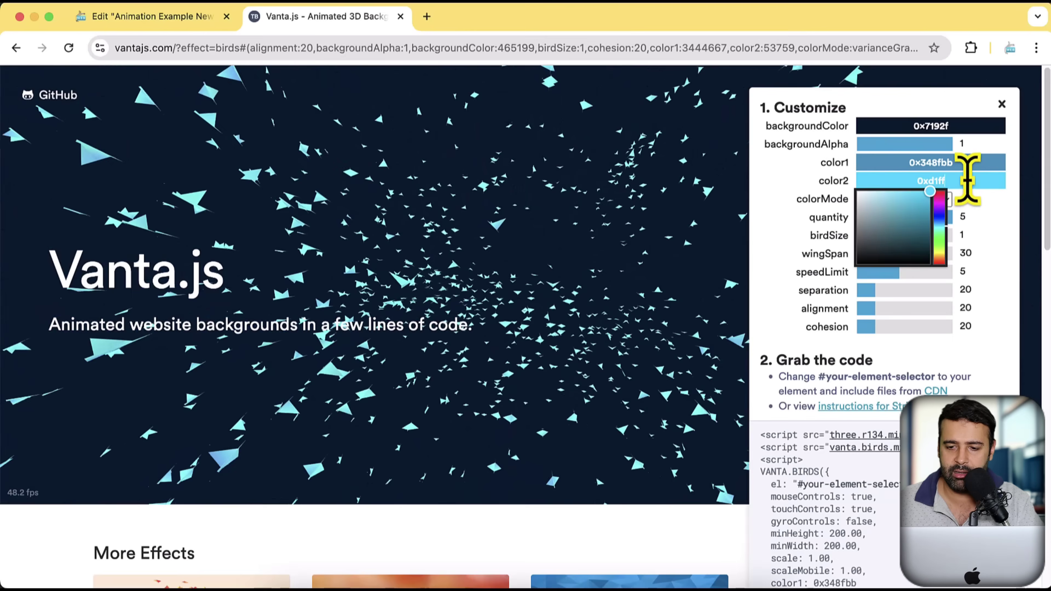
mouse_move(938, 199)
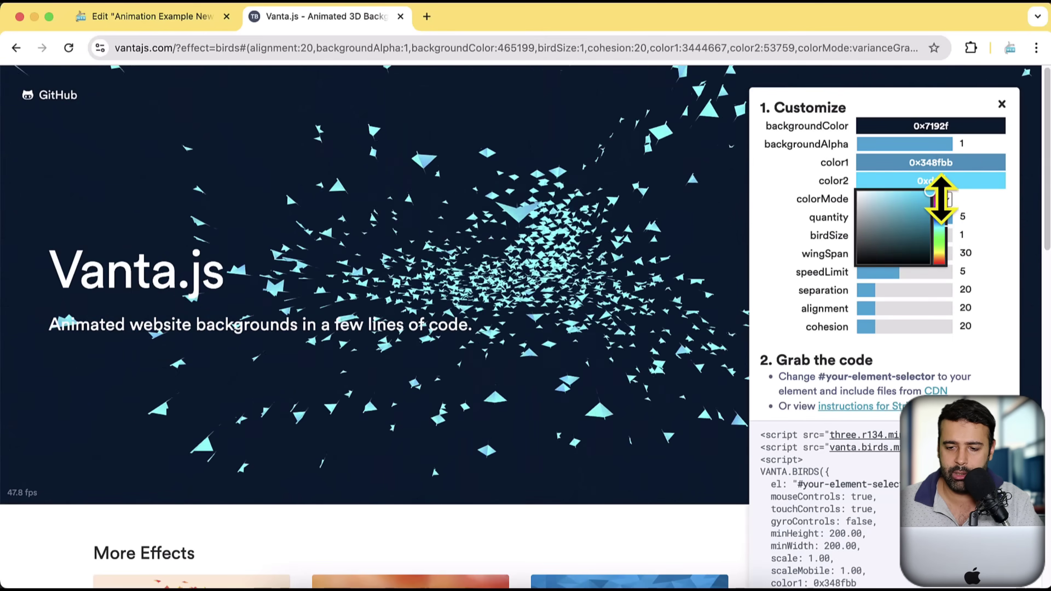
drag(939, 213, 863, 223)
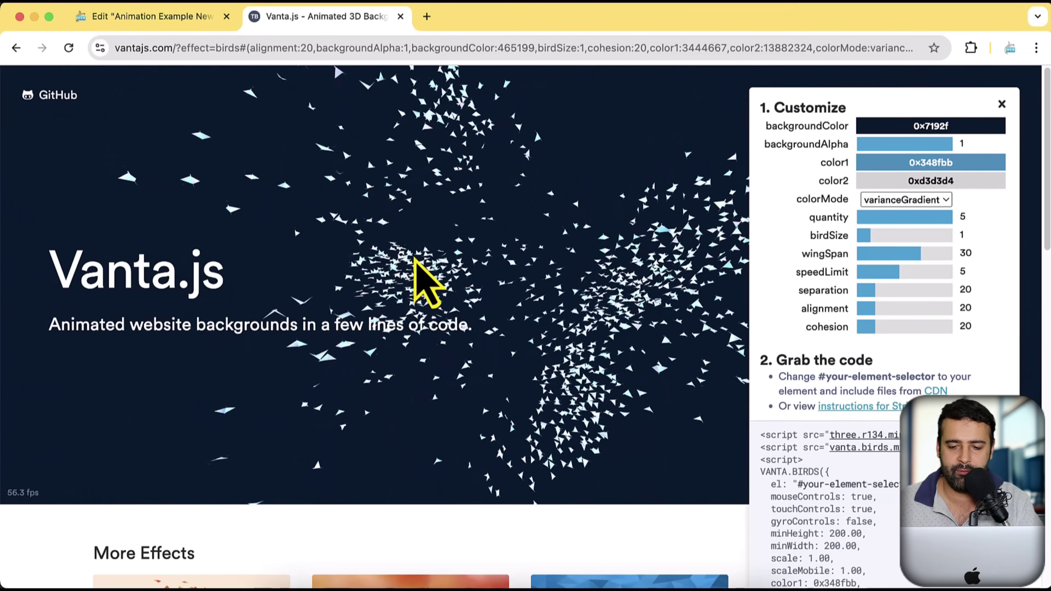
Select and copy the generated VANTA.BIRDS embed code, then go back to Elementor.
scroll(1005, 248, down, 6)
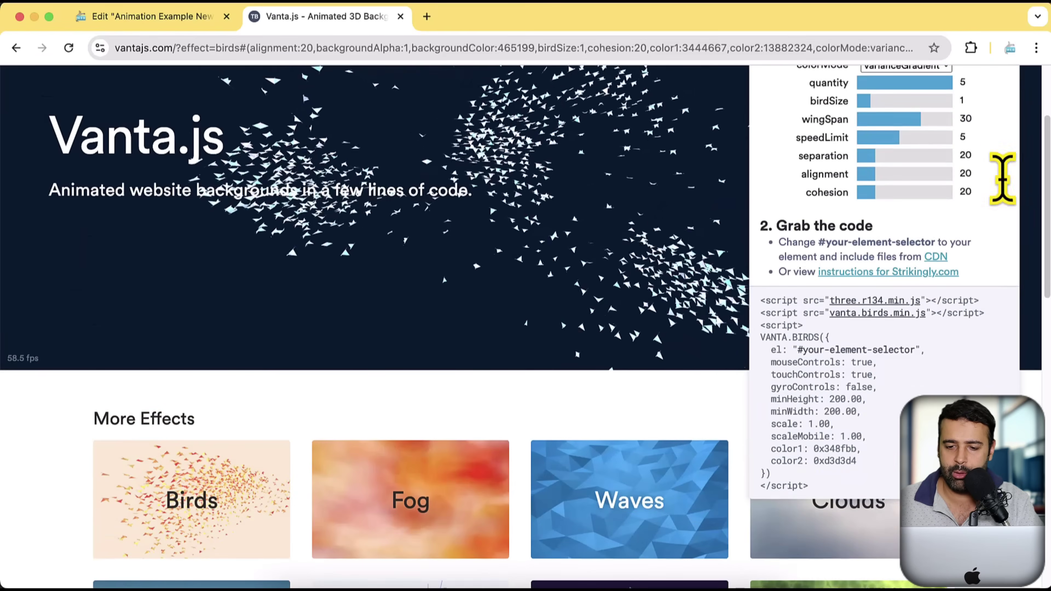
scroll(934, 286, up, 1)
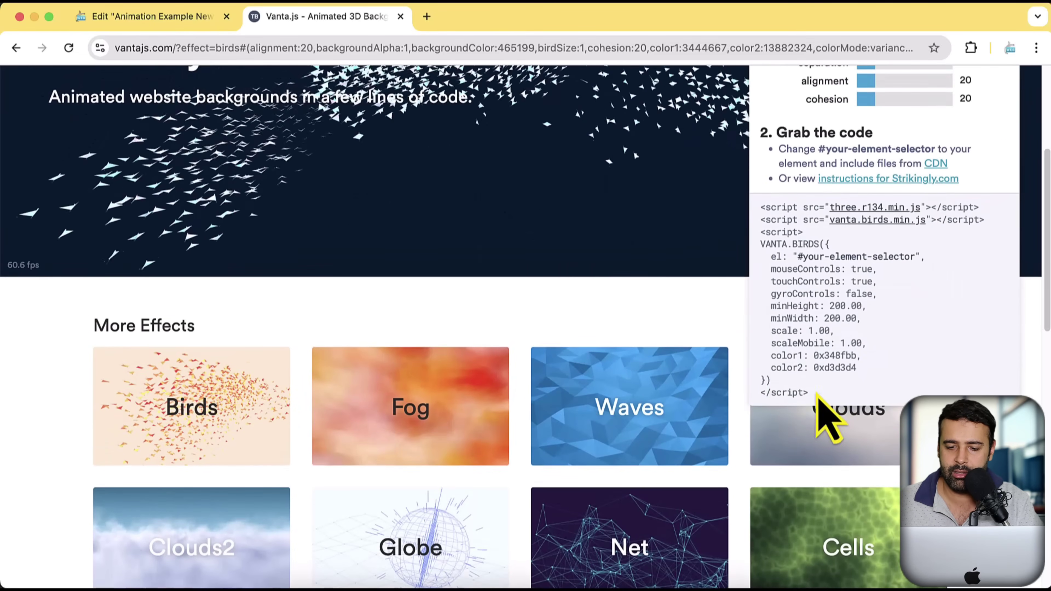
drag(826, 416, 758, 209)
key(super+c)
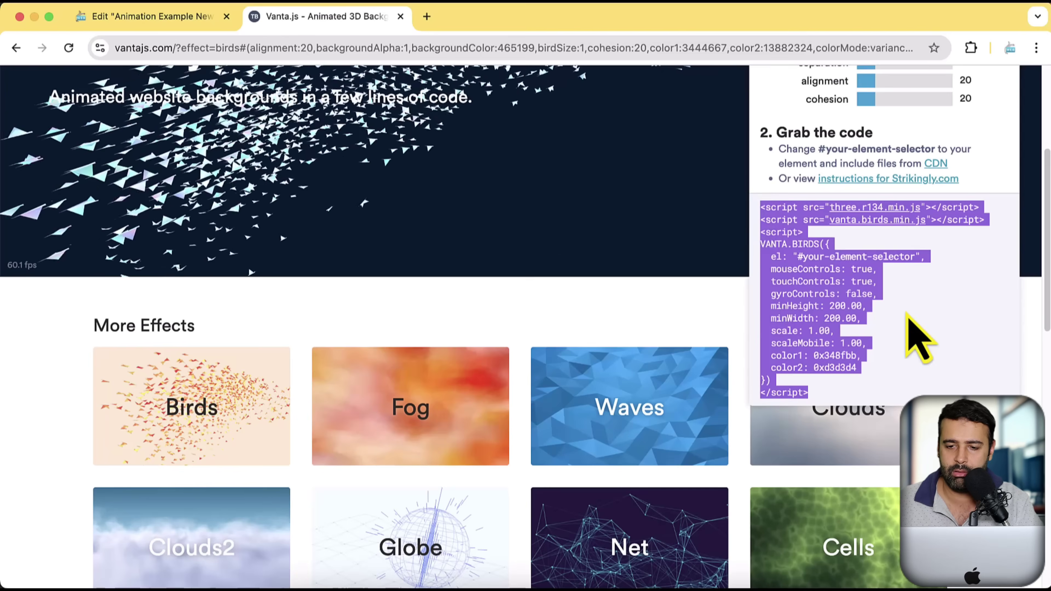
scroll(906, 319, up, 5)
scroll(908, 323, down, 3)
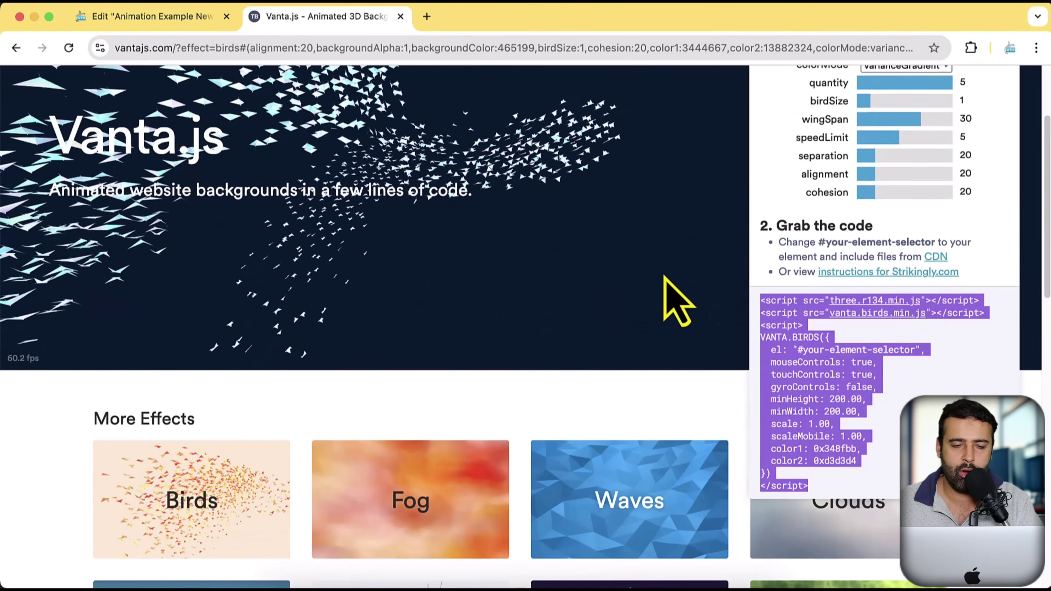
click(182, 19)
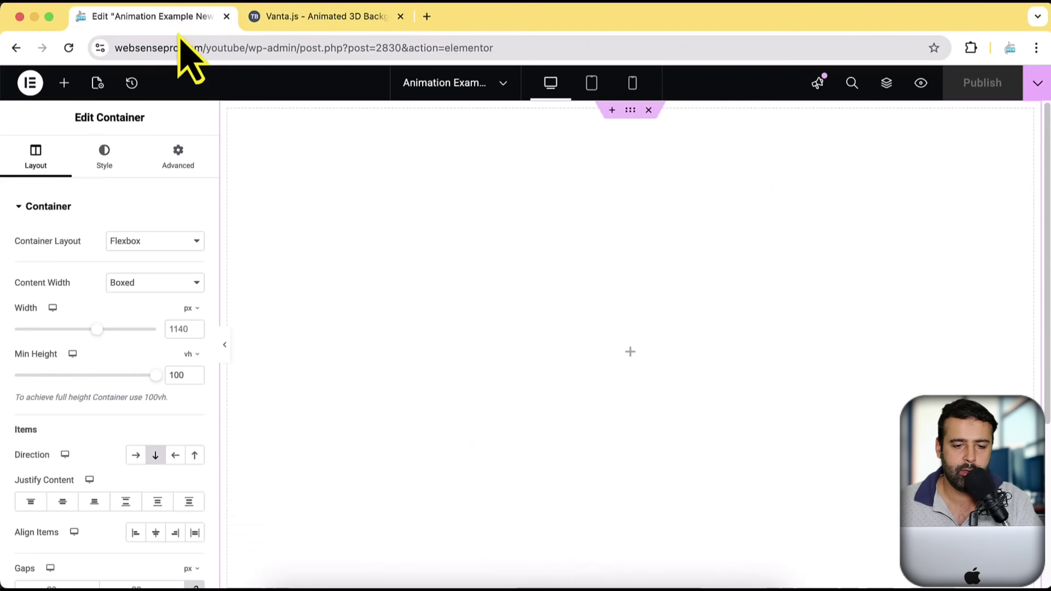
Drop an HTML widget into the container, paste the Vanta birds script, then return to Vanta.js.
click(633, 351)
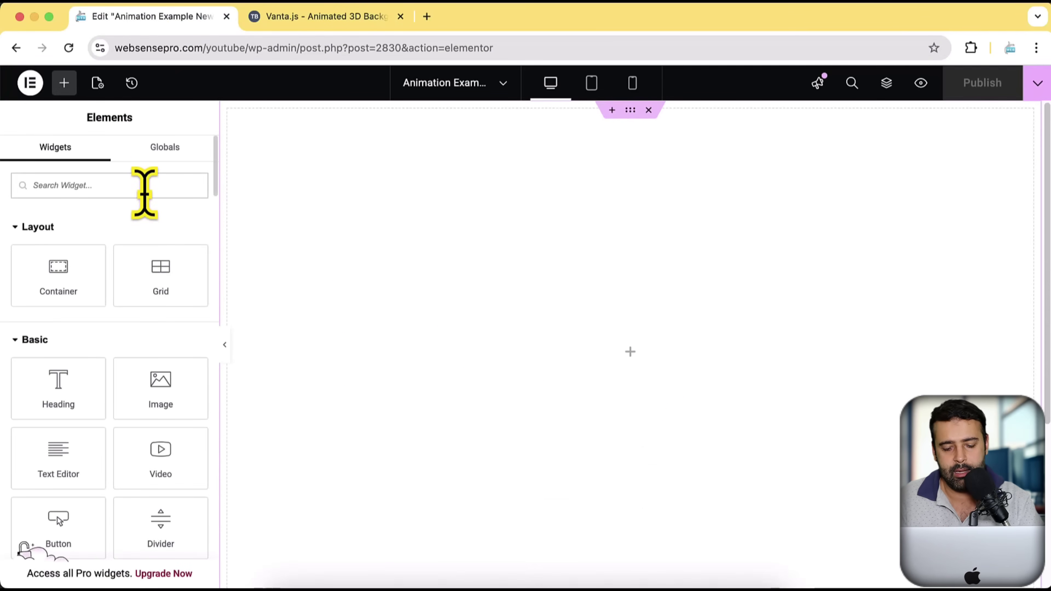
click(144, 190)
text(html)
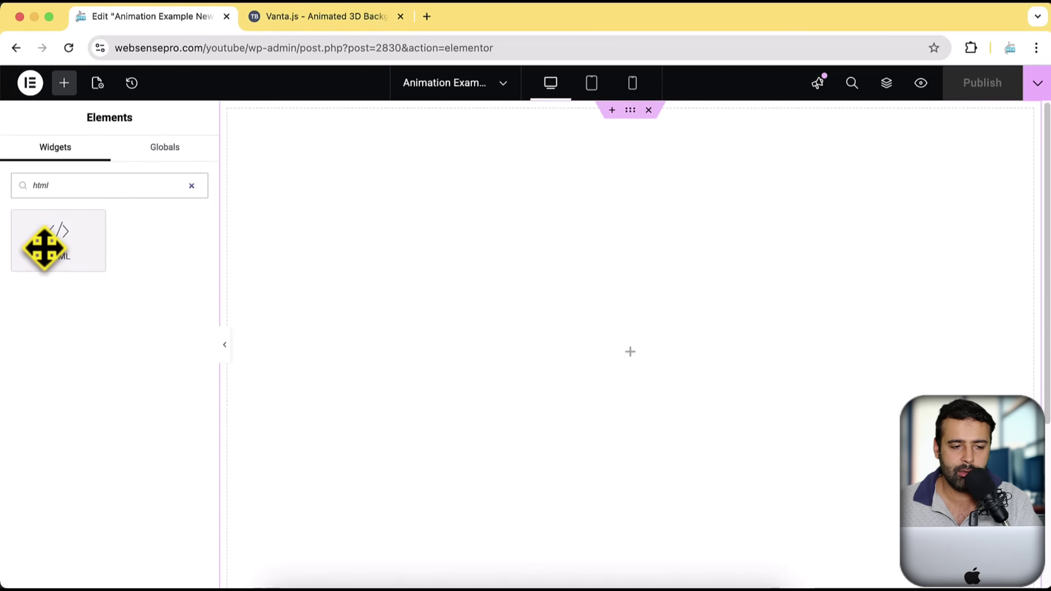
drag(45, 249, 589, 338)
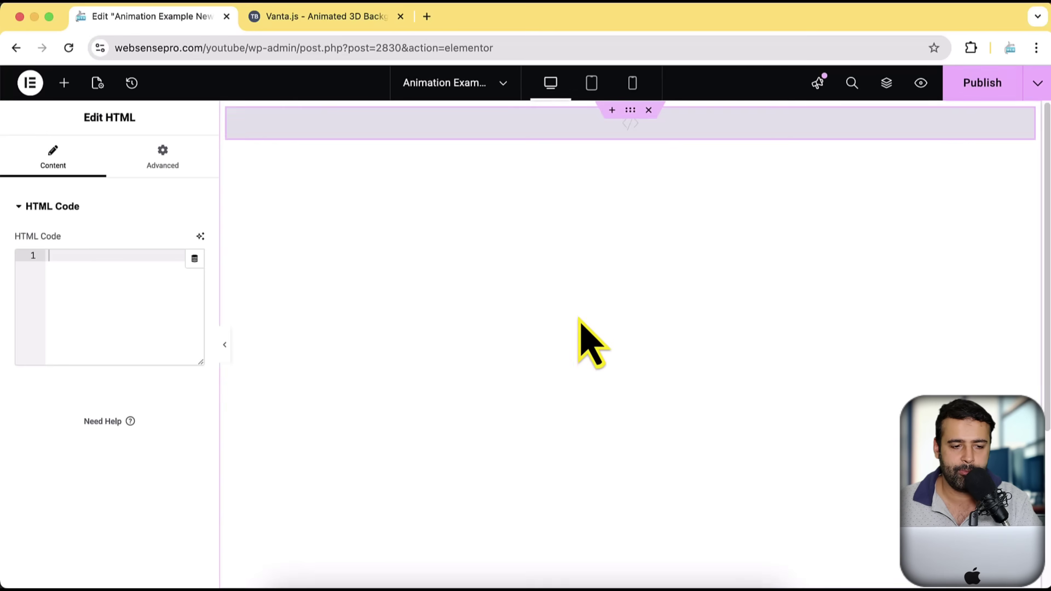
key(super+v)
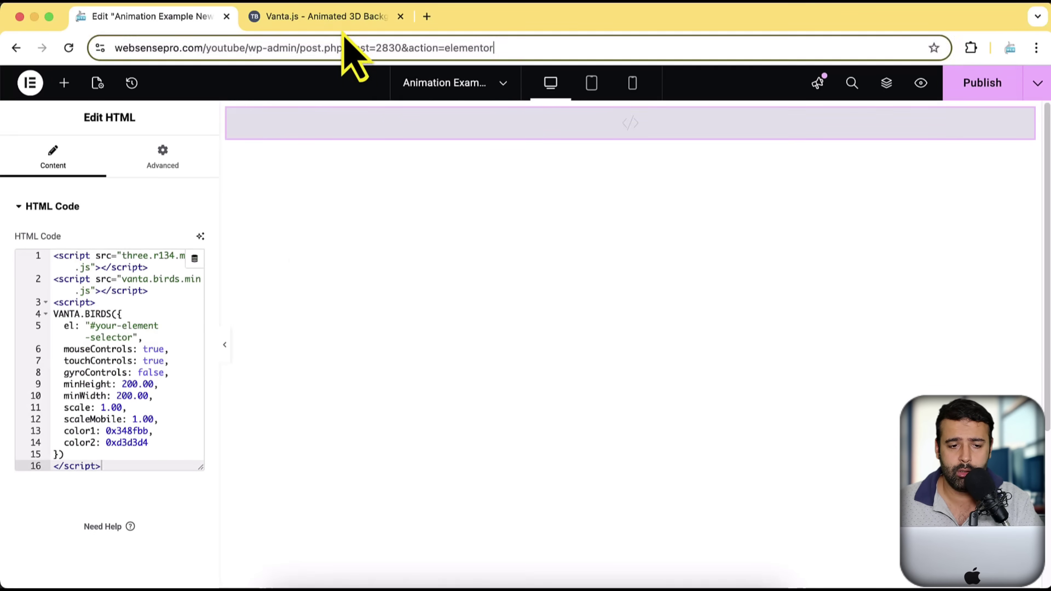
click(325, 17)
click(881, 343)
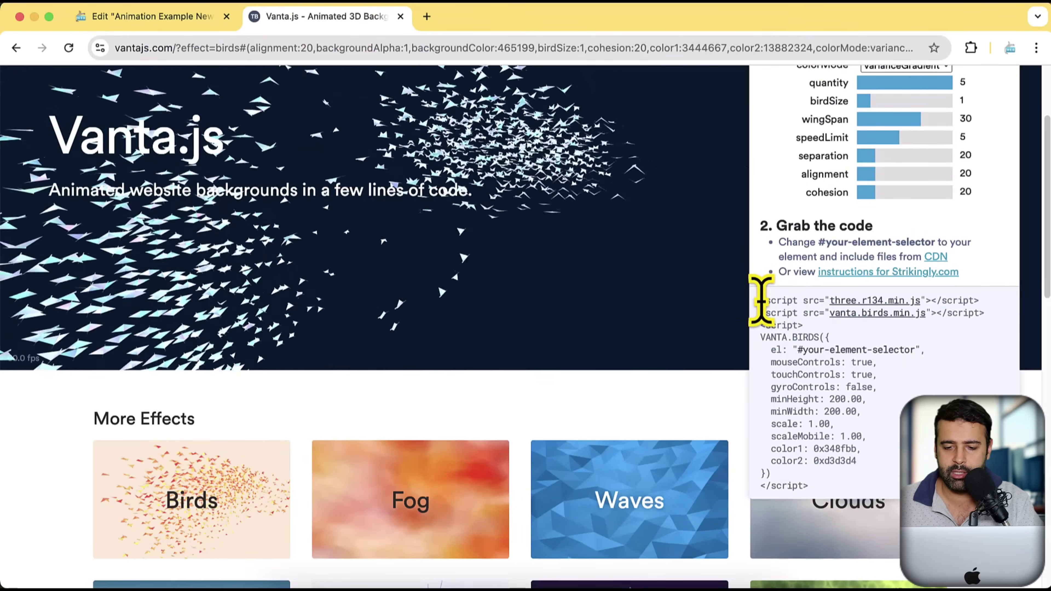
Replace three.r134.min.js on line 1 with the cdnjs three.min.js URL.
mouse_move(758, 300)
mouse_down()
mouse_move(962, 300)
mouse_move(997, 347)
mouse_move(755, 301)
mouse_up()
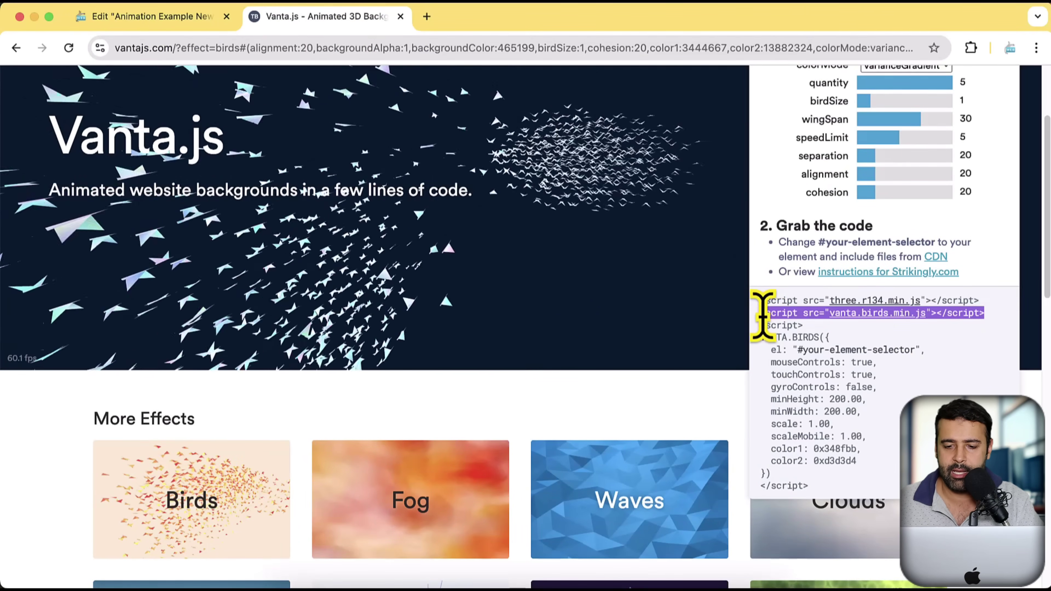
click(879, 347)
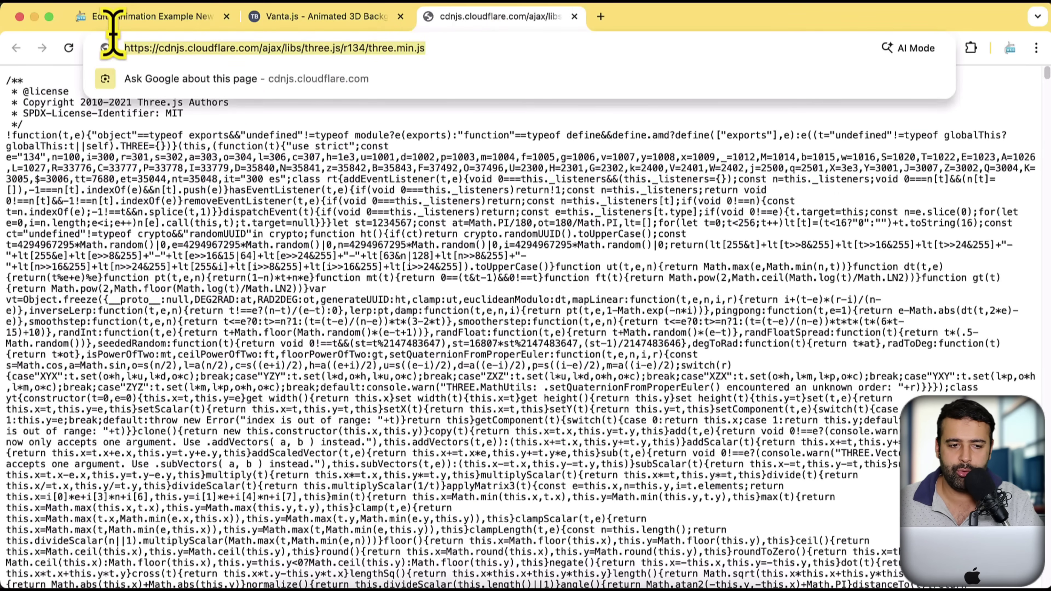
click(135, 17)
click(119, 286)
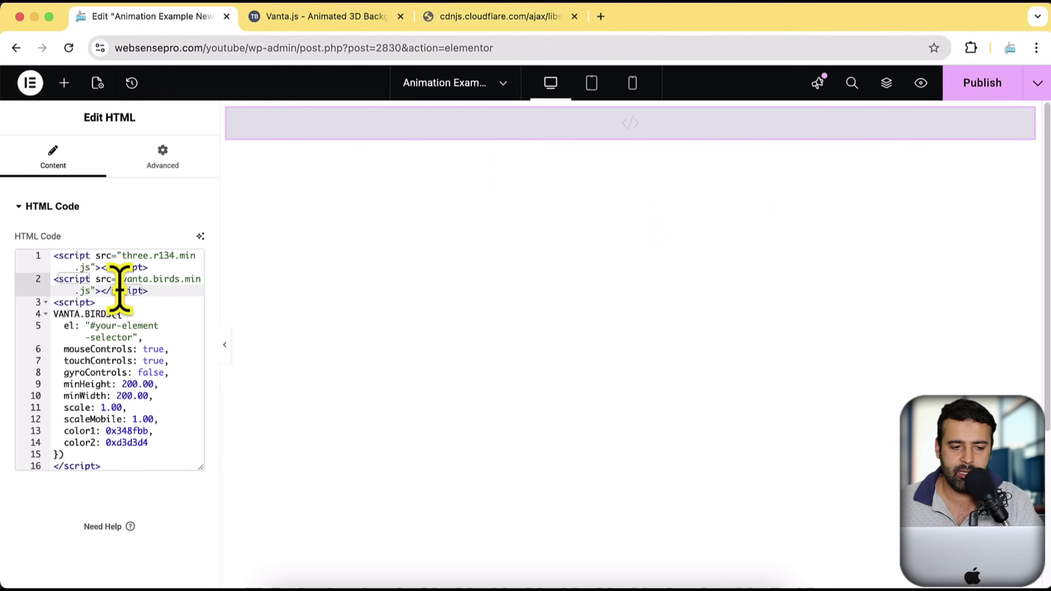
drag(122, 257, 91, 267)
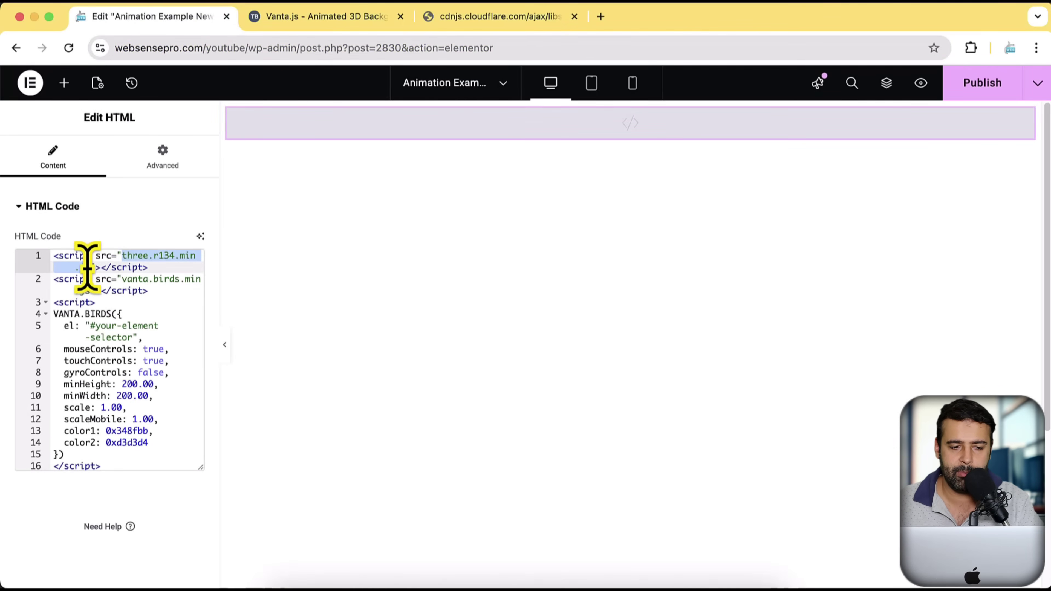
key(super+shift+9)
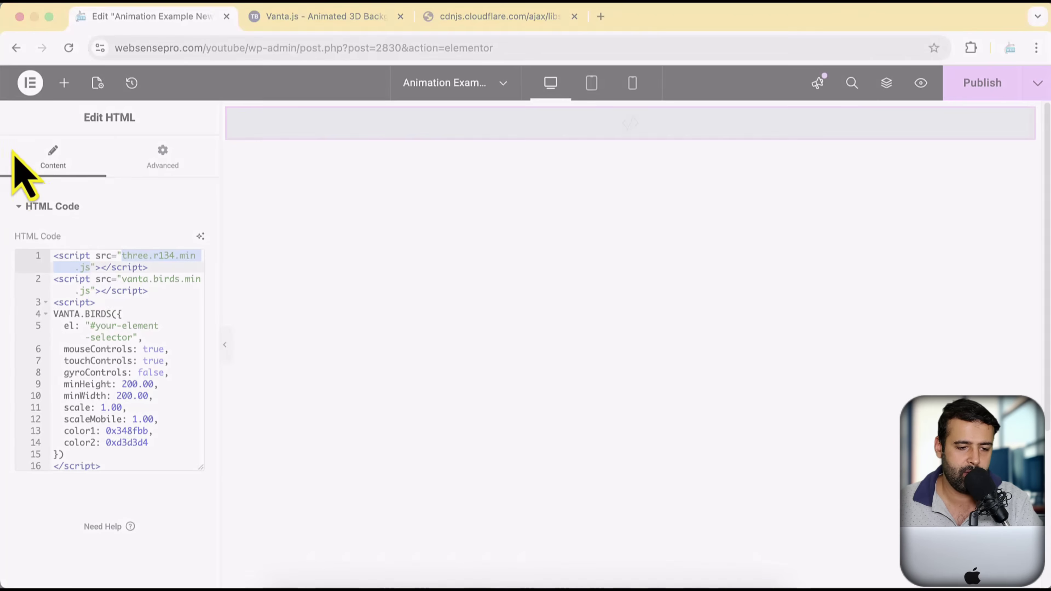
drag(5, 141, 372, 366)
drag(218, 170, 151, 250)
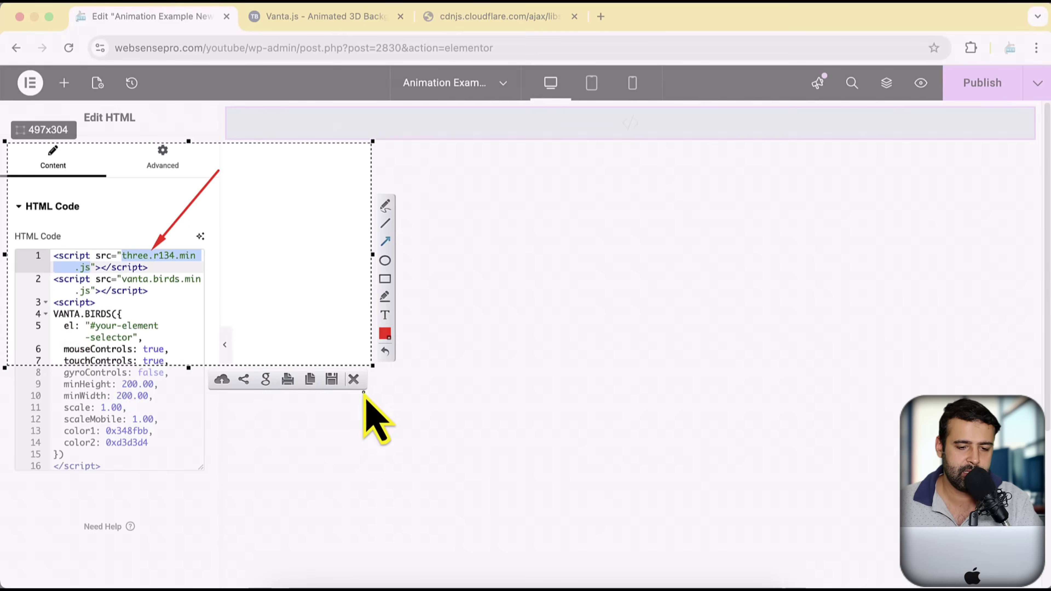
key(Escape)
text(https://cdnjs.cloudflare.com/ajax/libs/three.js/r134/three.min.js)
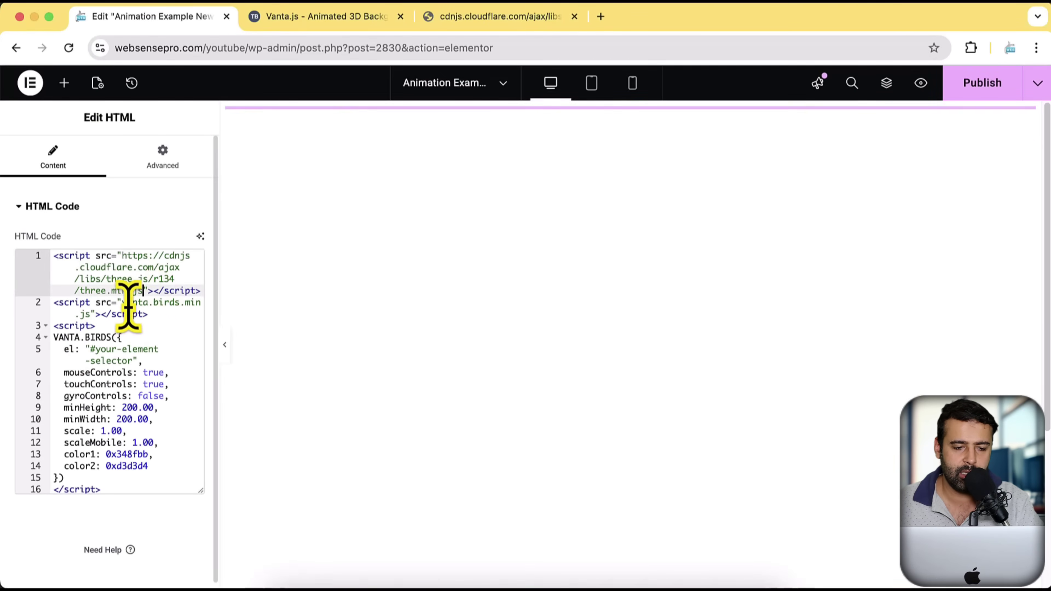
Select the vanta.birds.min placeholder on line 2 and mark it with an annotation arrow.
drag(121, 302, 73, 315)
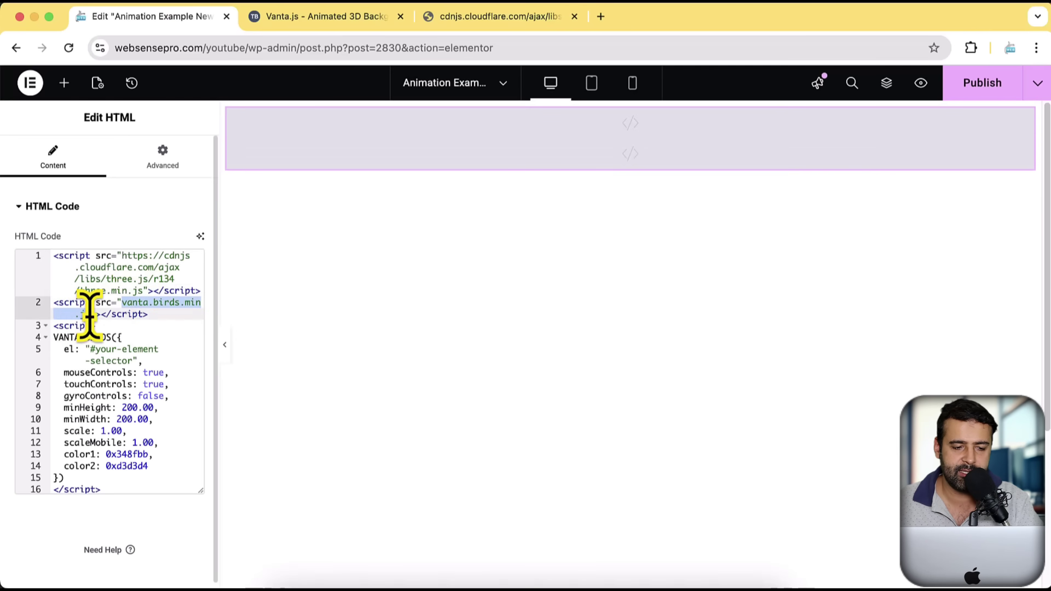
key(super+shift+9)
drag(26, 245, 333, 397)
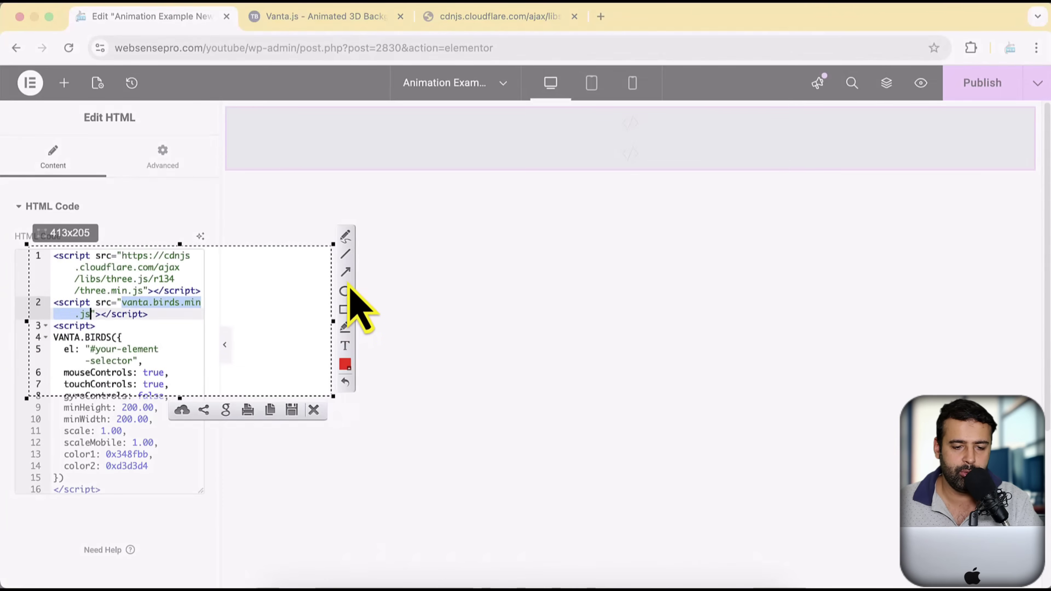
drag(217, 371, 181, 336)
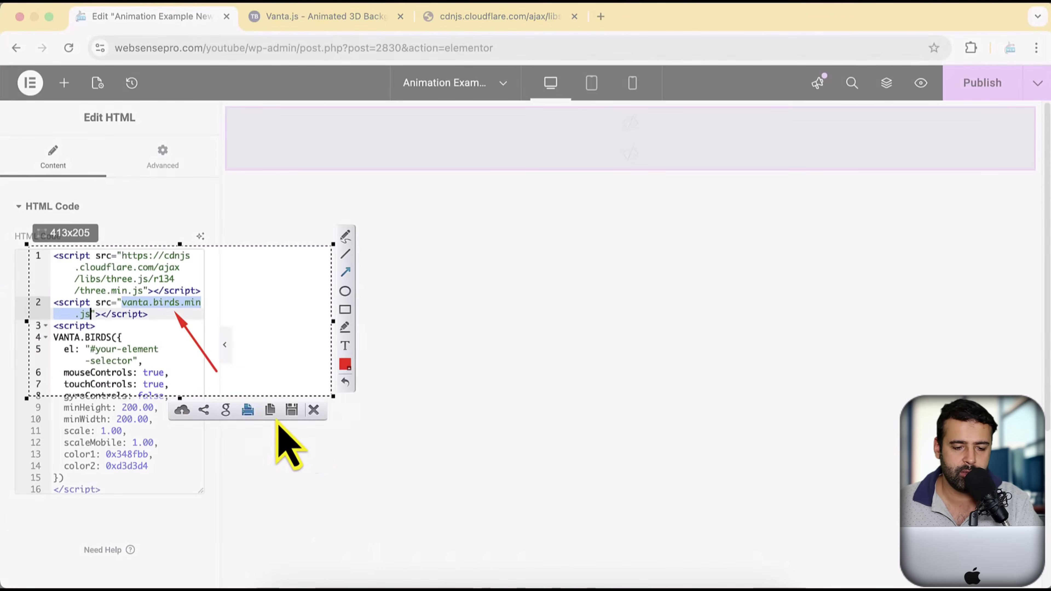
On the Vanta.js site, annotate the sample code with an arrow at the vanta.birds.min.js link.
click(313, 411)
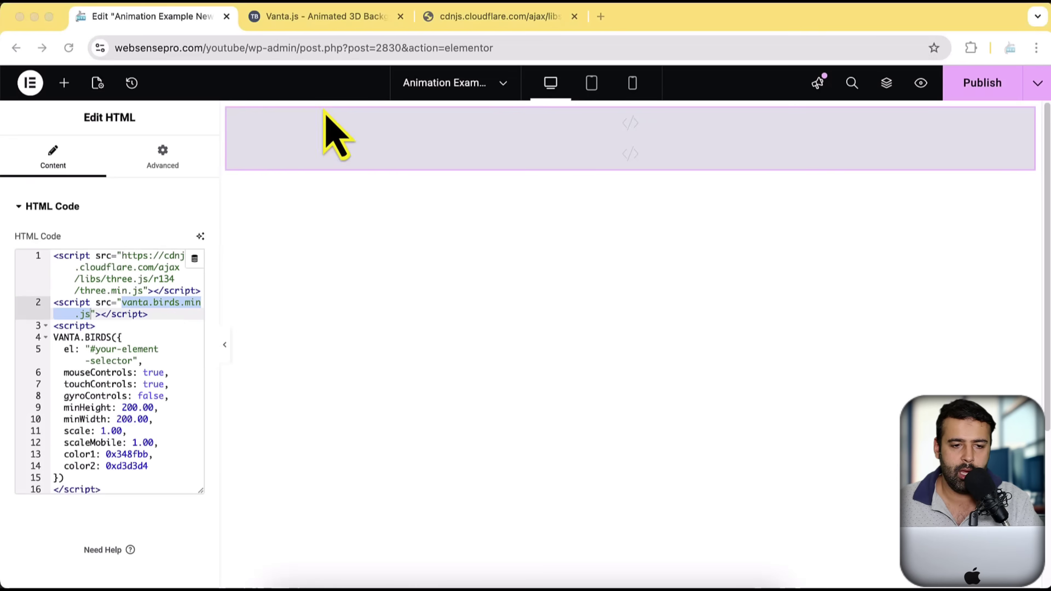
click(357, 24)
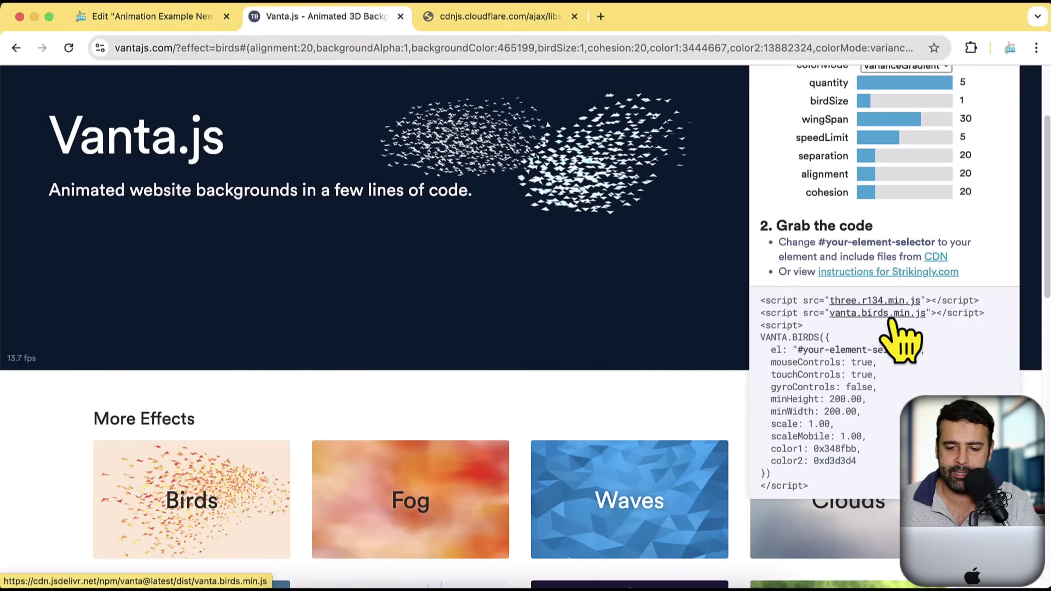
key(super+shift+9)
drag(635, 243, 1039, 415)
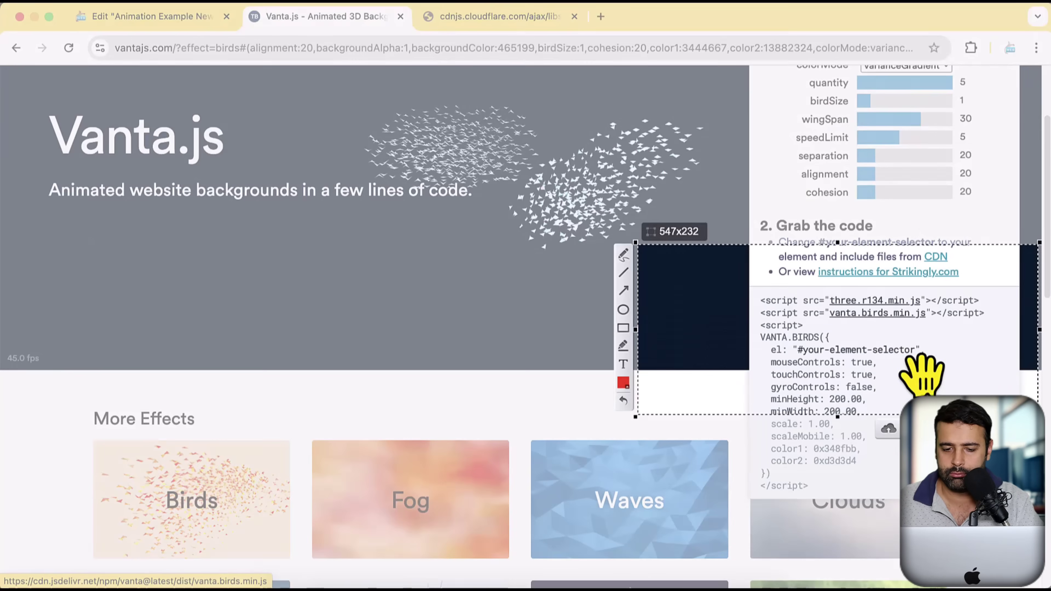
drag(790, 375, 869, 314)
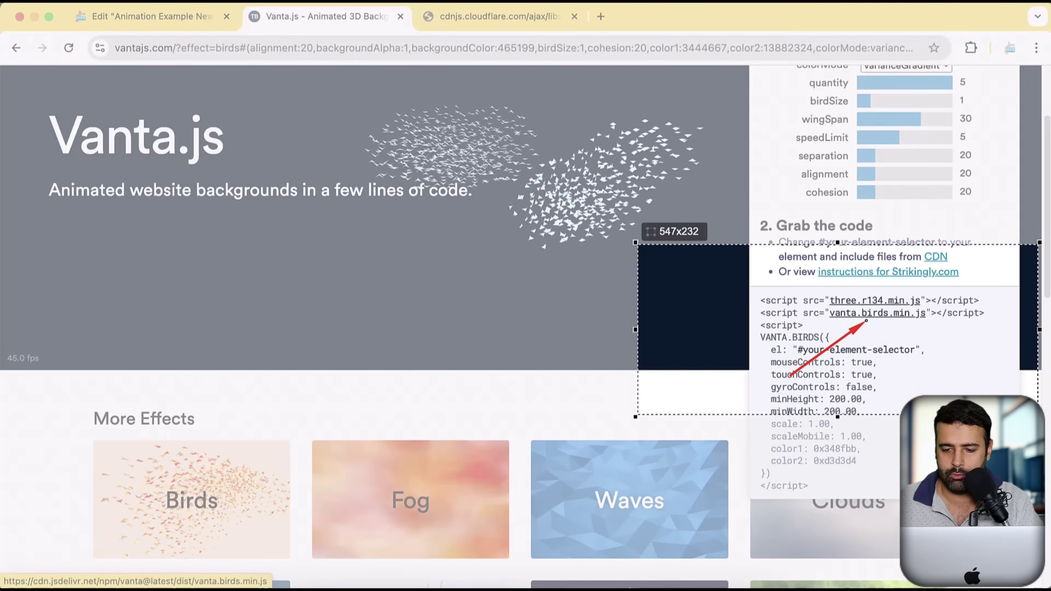
key(Return)
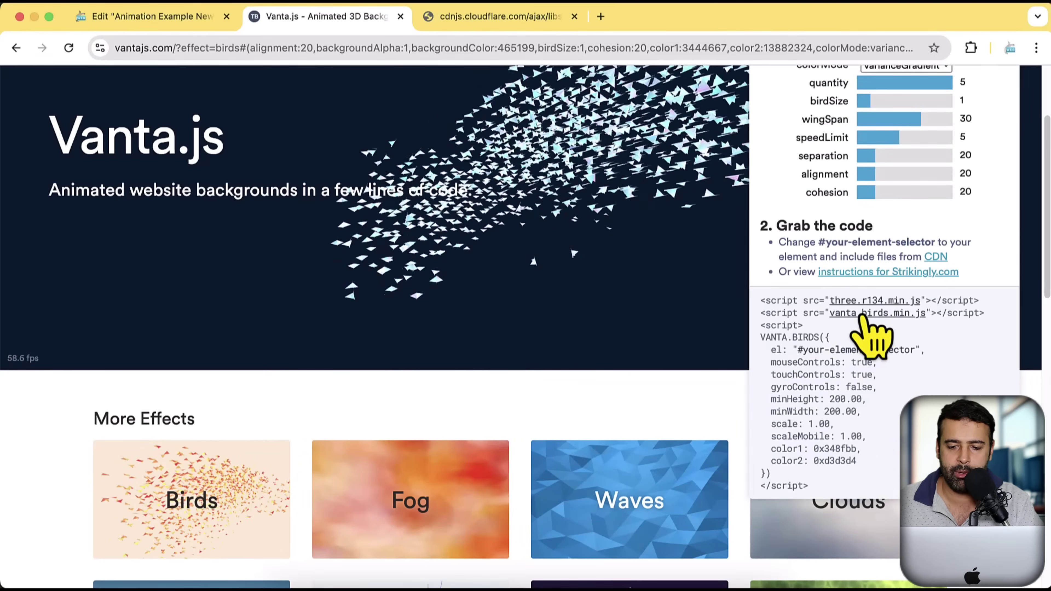
Copy the vanta.birds.min.js jsdelivr address and paste it over line 2's file name in Elementor.
click(864, 313)
click(340, 49)
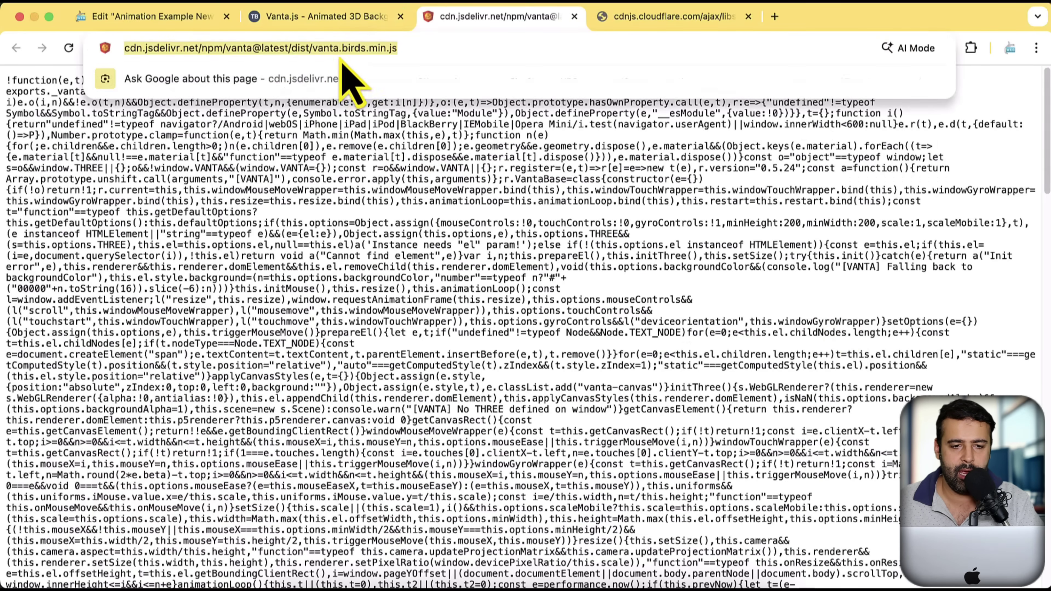
key(super+a)
key(super+c)
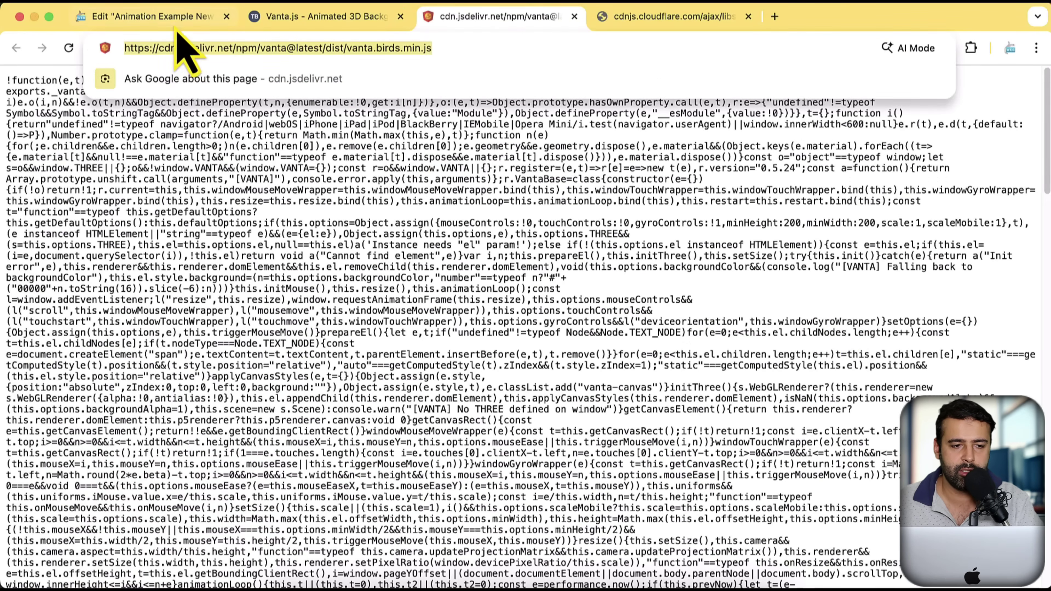
click(178, 17)
click(112, 326)
drag(120, 304, 95, 315)
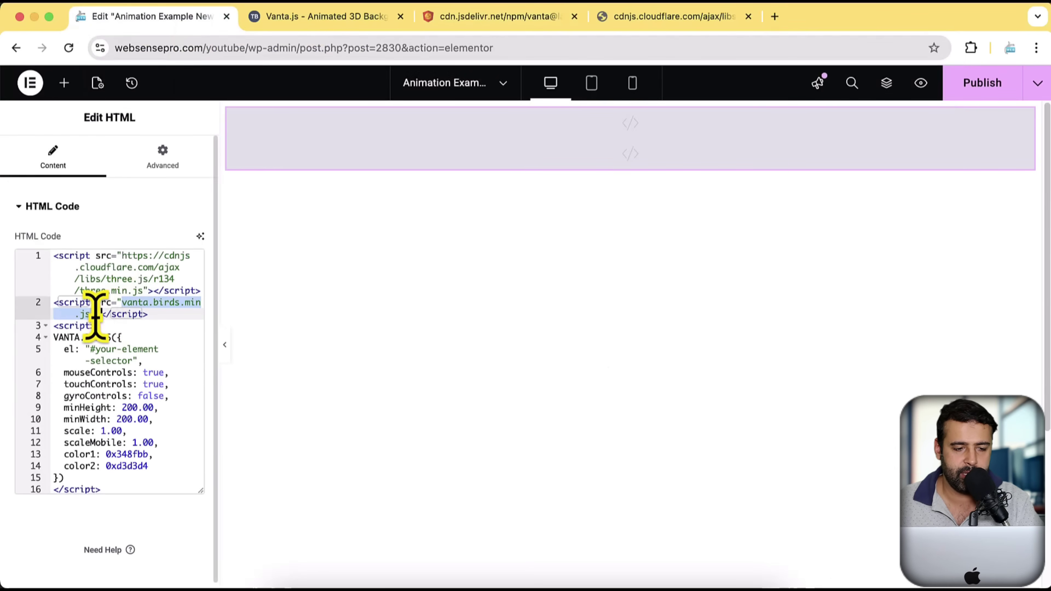
key(super+v)
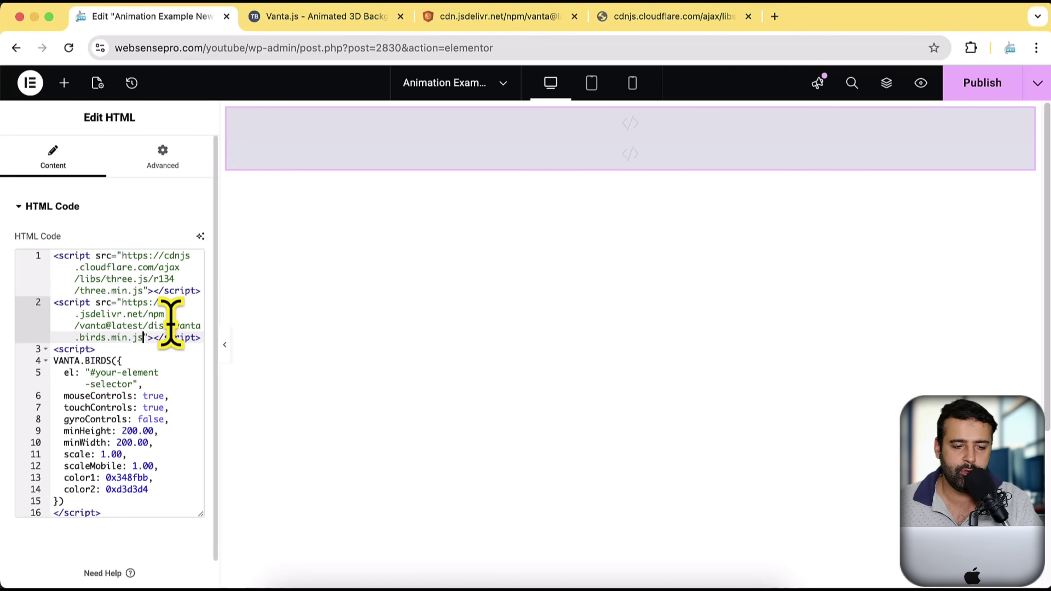
Replace your-element-selector on line 5 with hero-banner, then copy the new id.
scroll(155, 310, down, 1)
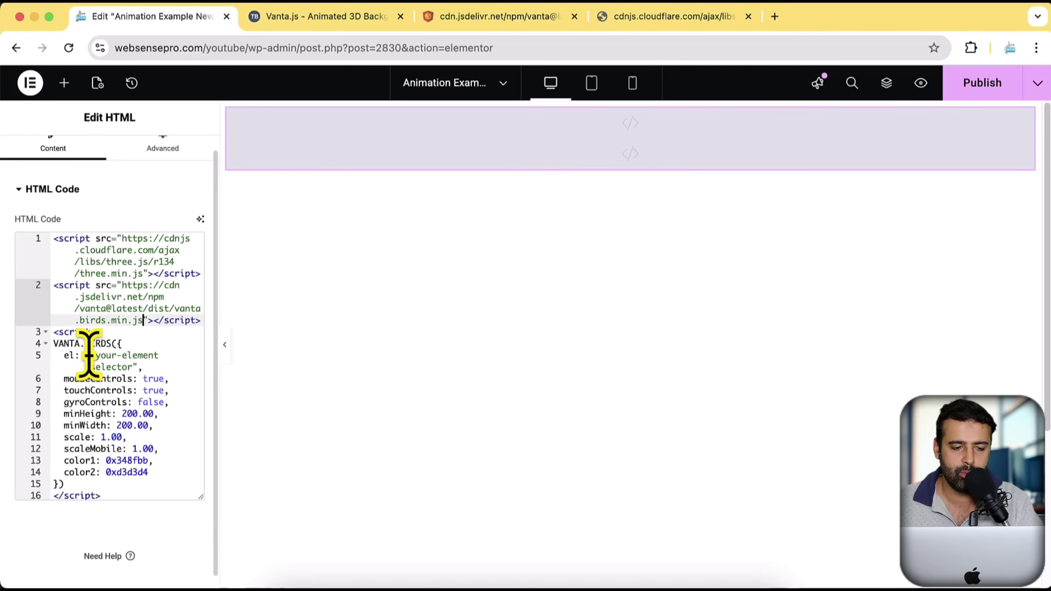
drag(90, 356, 121, 366)
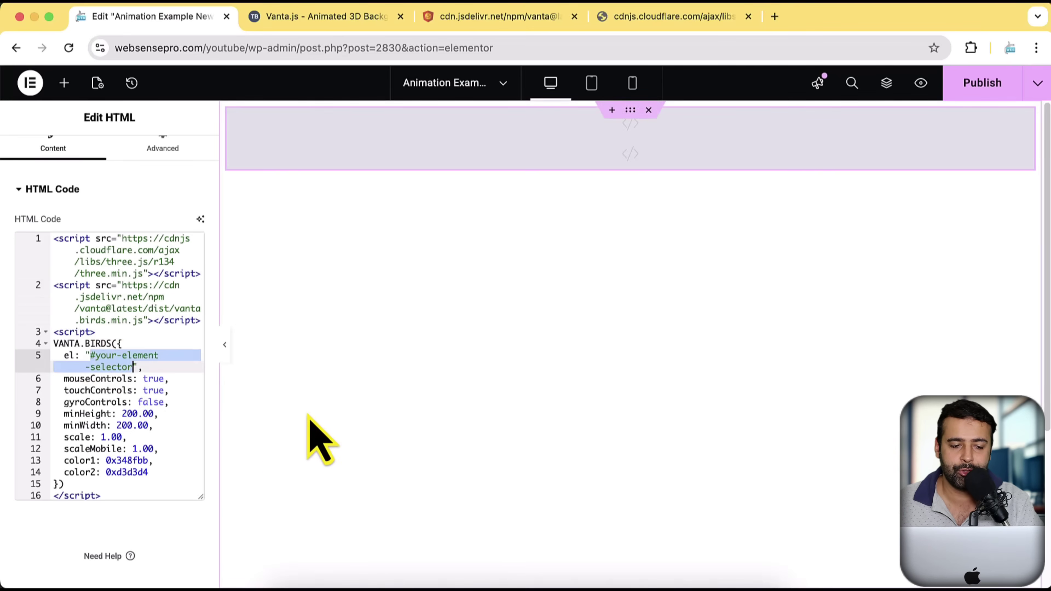
click(95, 390)
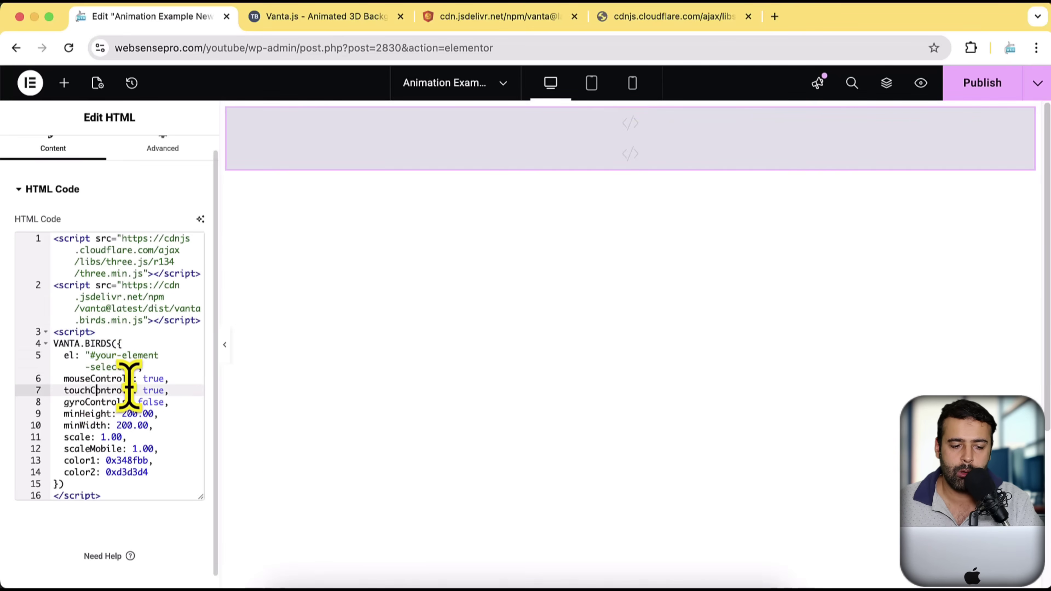
drag(132, 367, 92, 356)
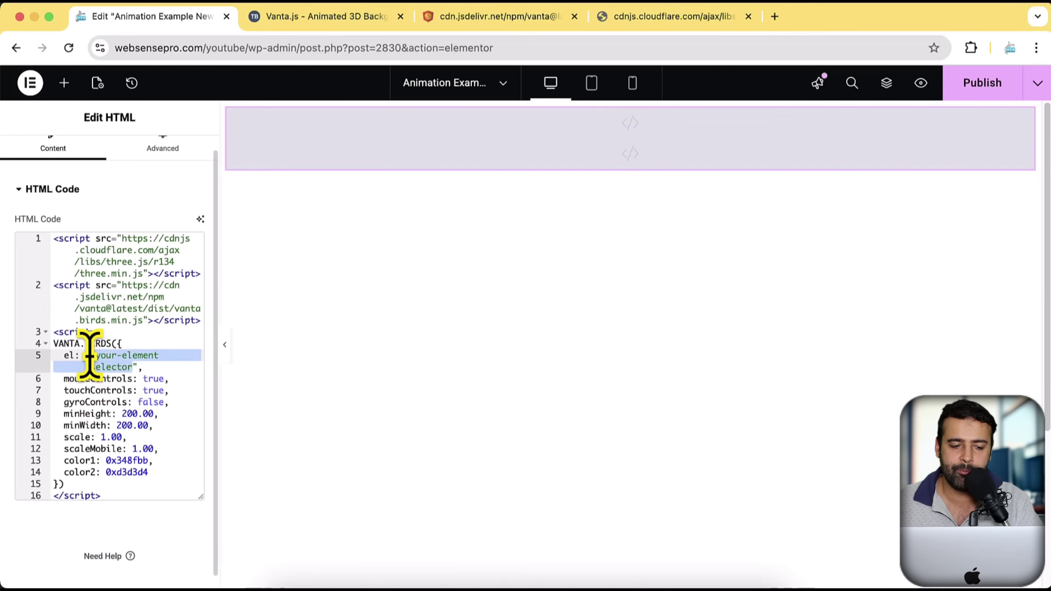
click(106, 366)
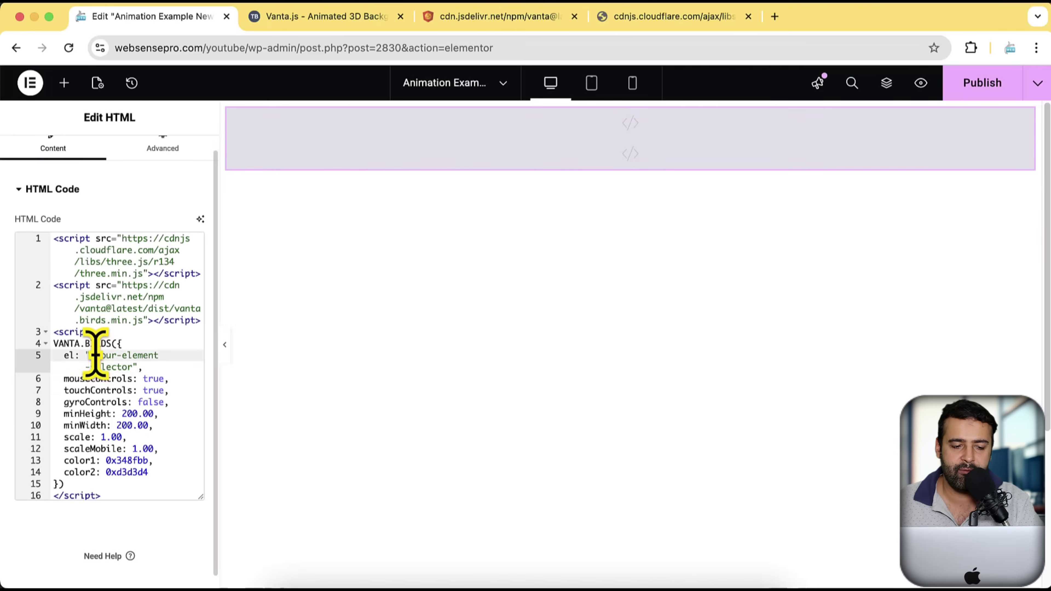
drag(95, 355, 124, 366)
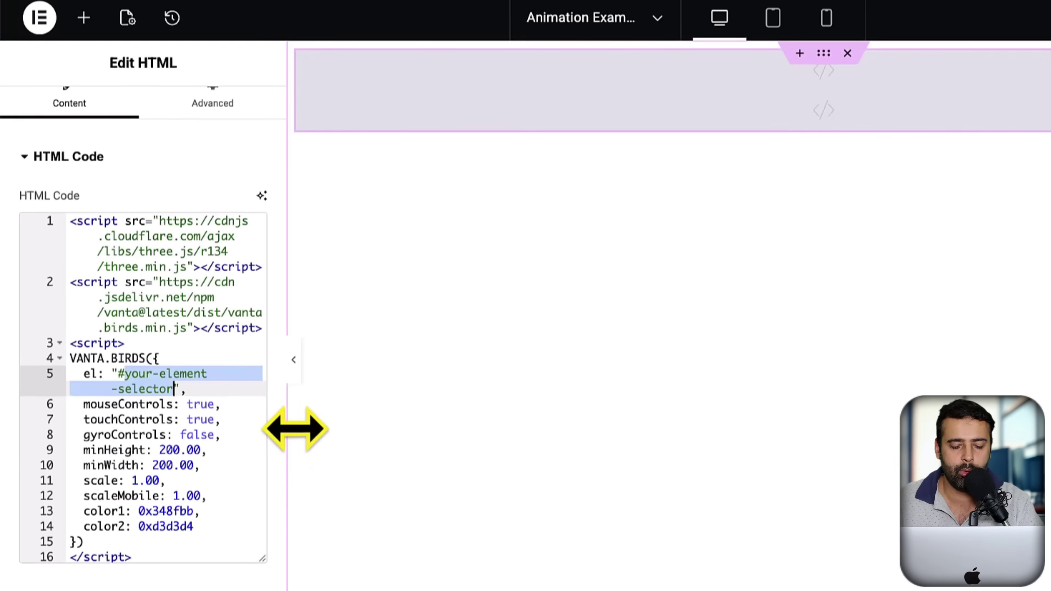
text(hero)
key(BackSpace)
key(BackSpace)
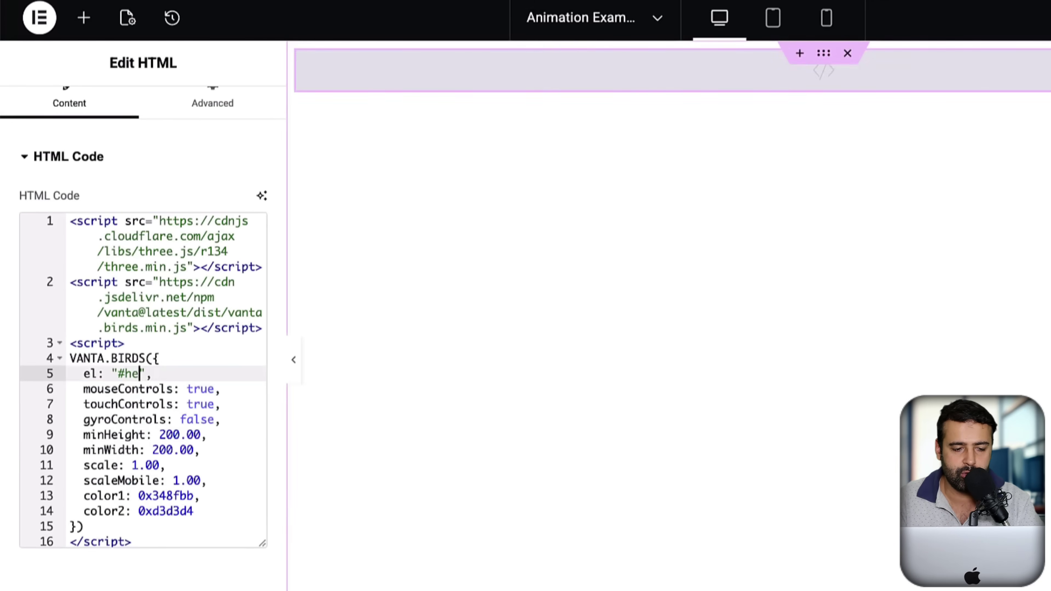
text(ro-banner)
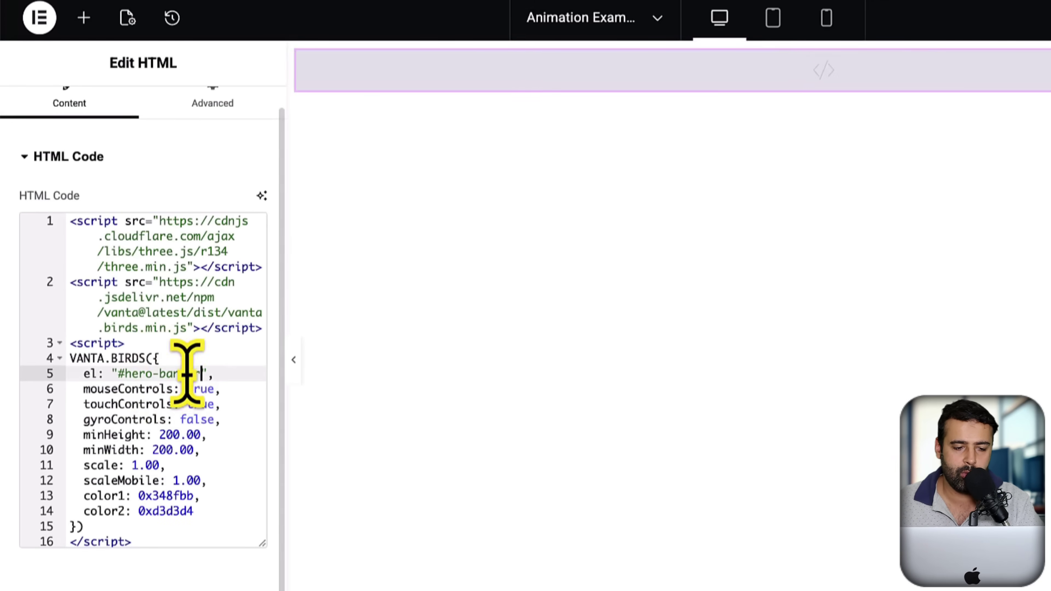
drag(201, 373, 129, 373)
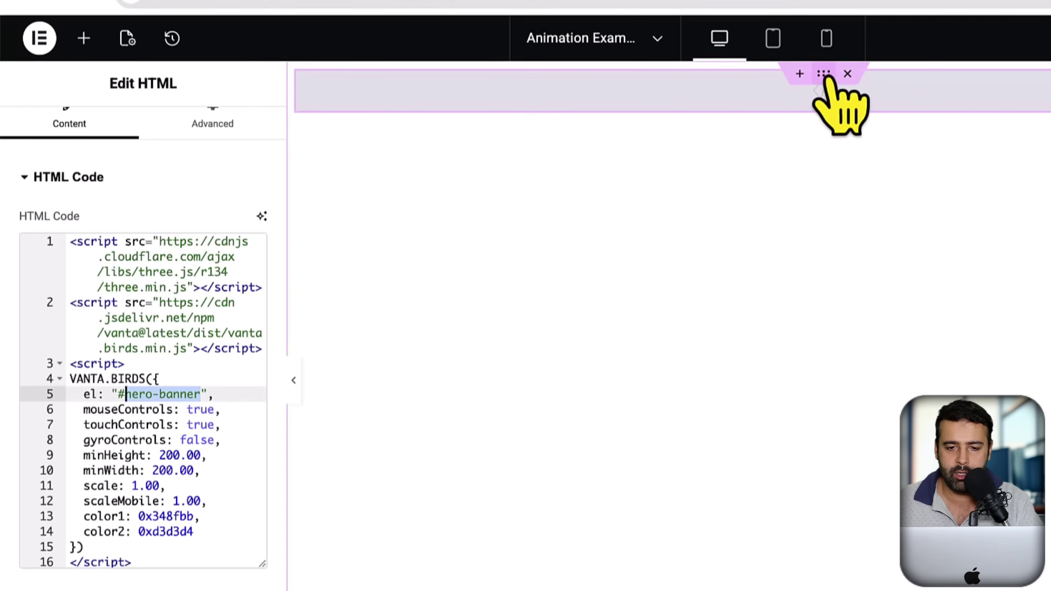
click(823, 54)
Through Structure, paste hero-banner into the container's Advanced CSS ID field and publish the page.
right_click(1034, 339)
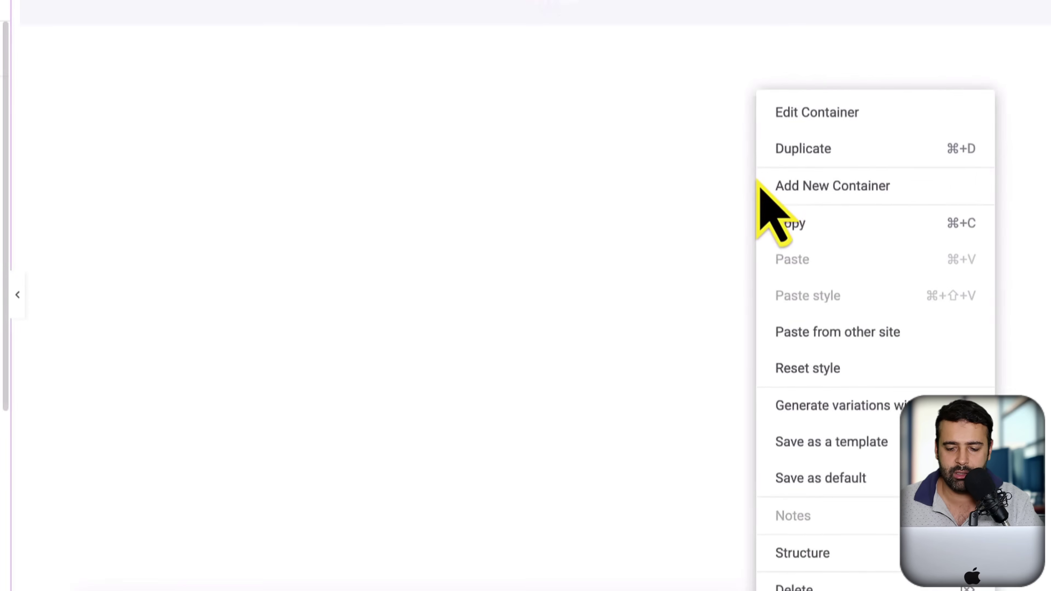
click(763, 527)
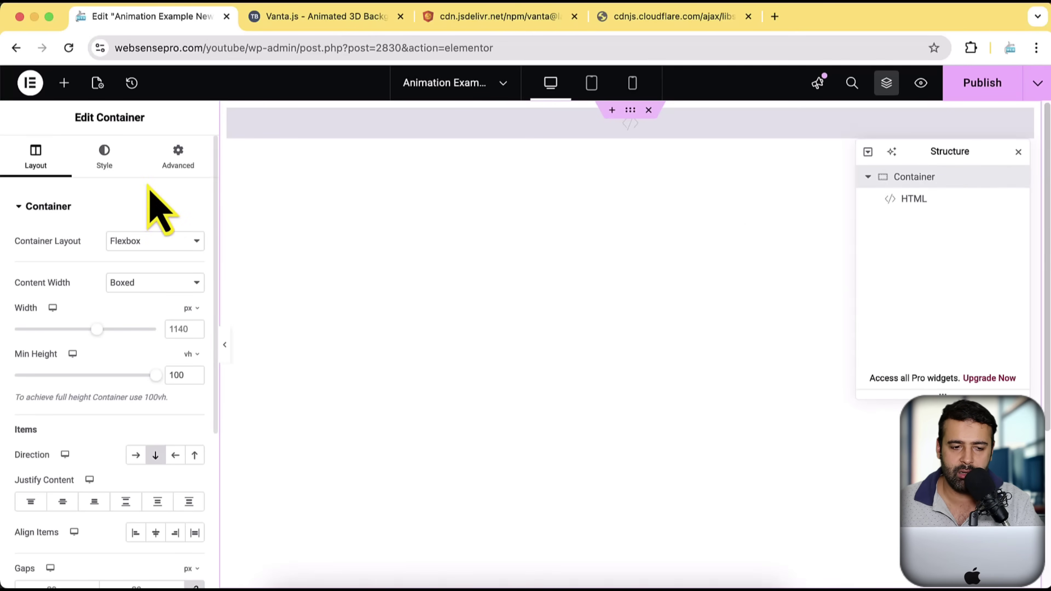
click(176, 182)
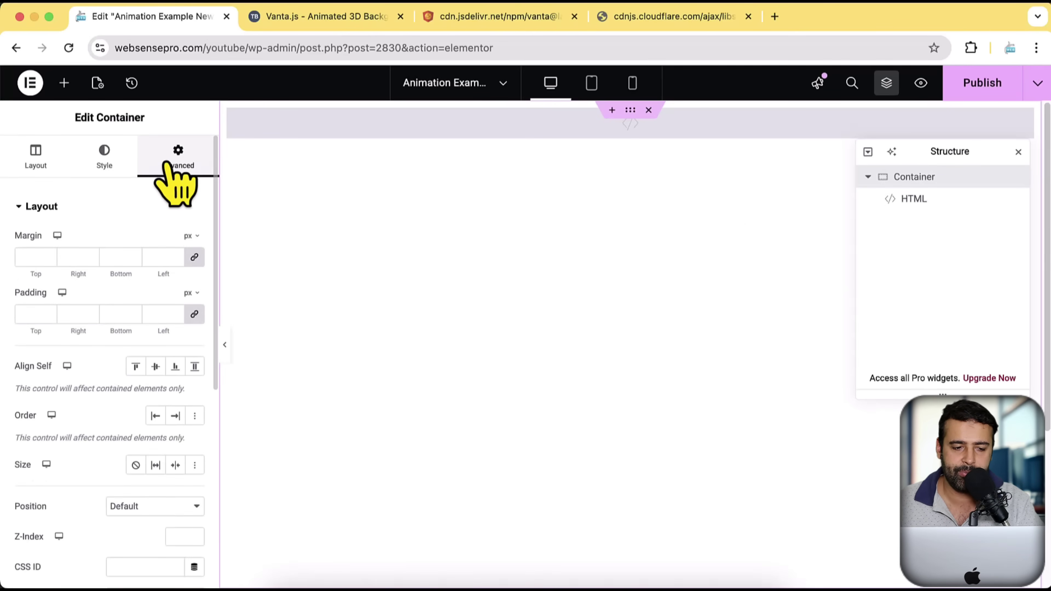
scroll(136, 273, down, 5)
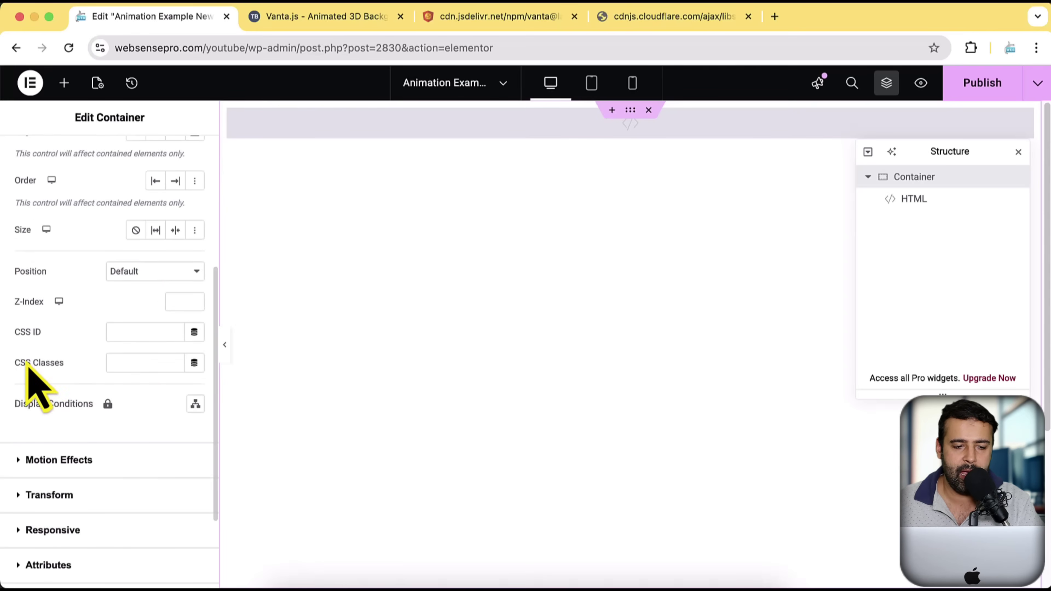
click(123, 331)
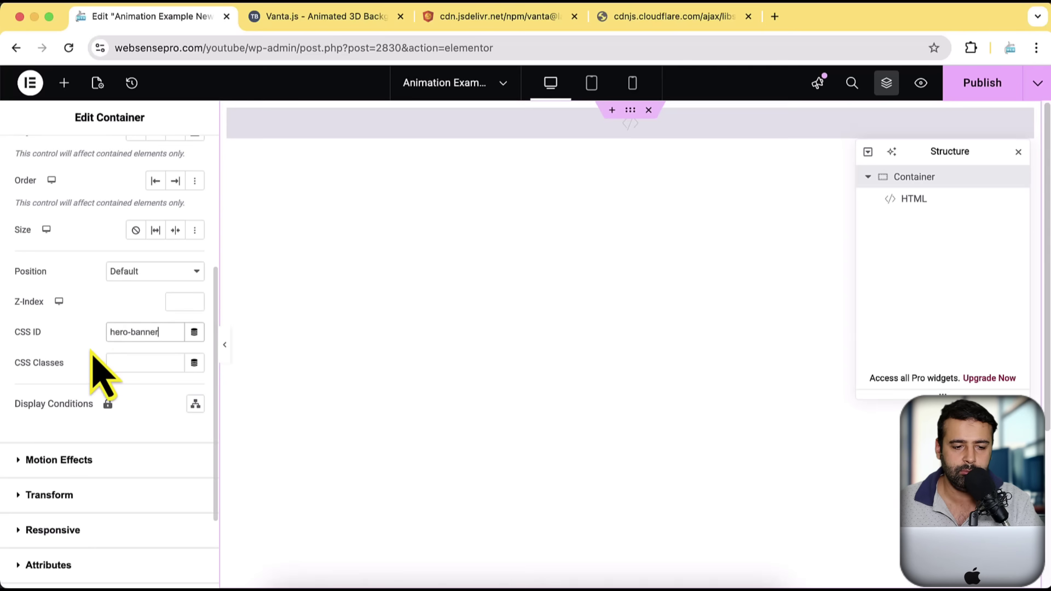
click(955, 92)
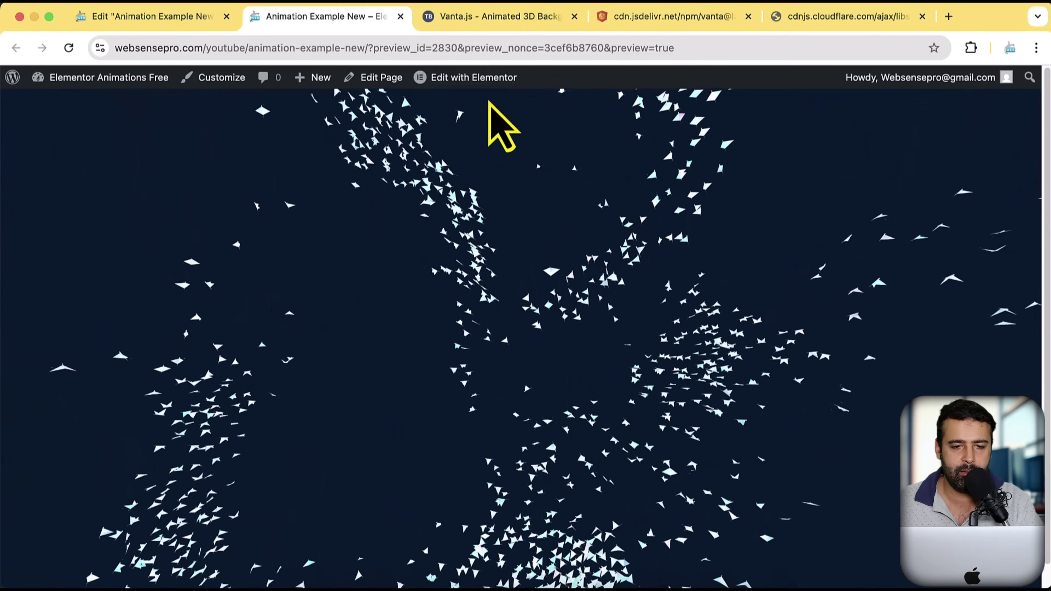
Close the two leftover CDN file tabs beside the Vanta.js page.
click(512, 25)
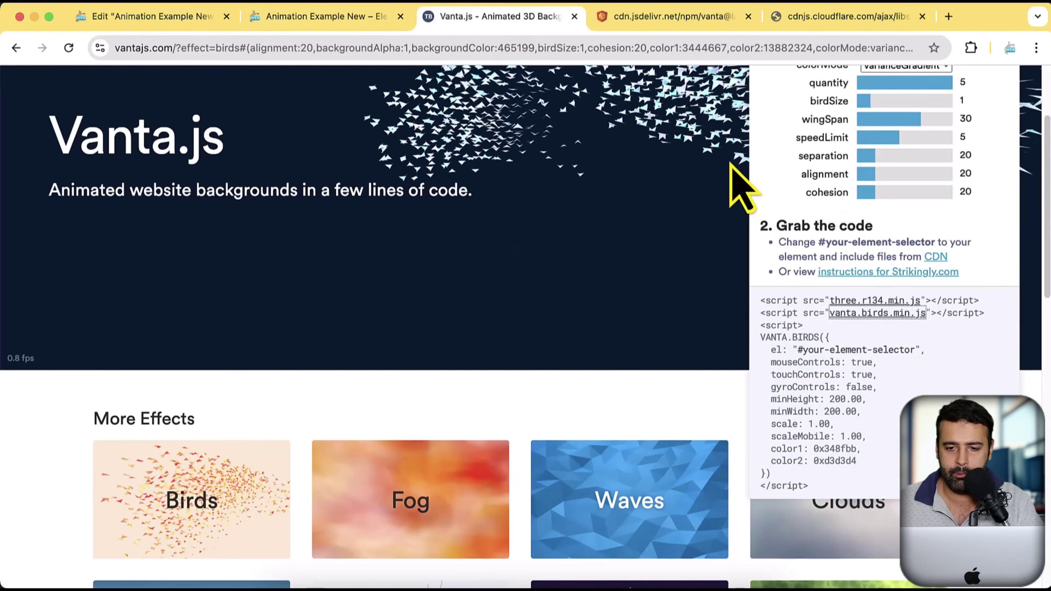
click(747, 16)
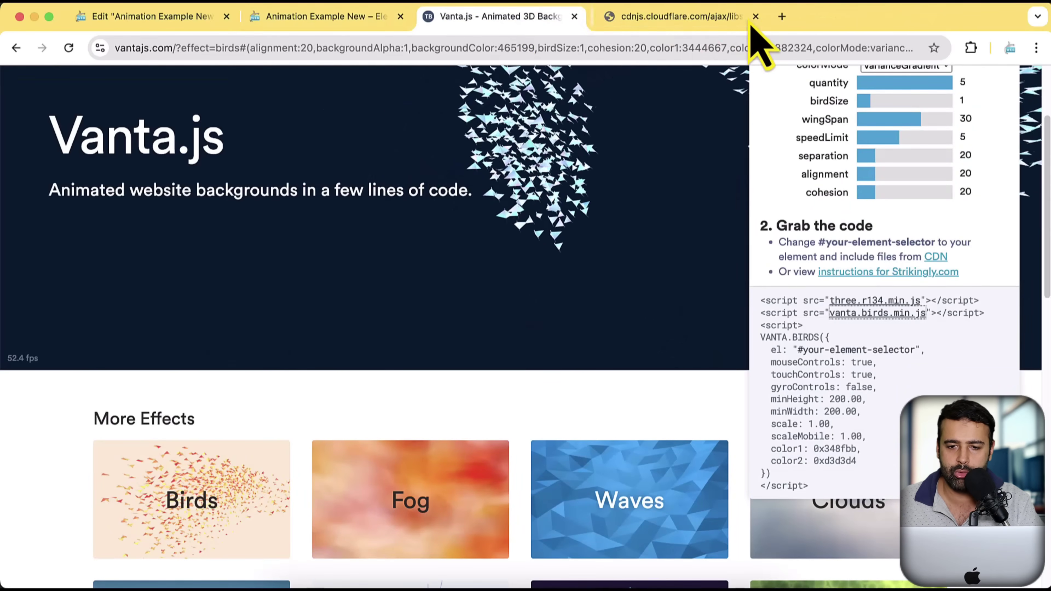
click(748, 16)
Switch the Vanta demo to the Net effect and copy its VANTA.NET code snippet.
scroll(704, 265, up, 3)
scroll(710, 286, down, 10)
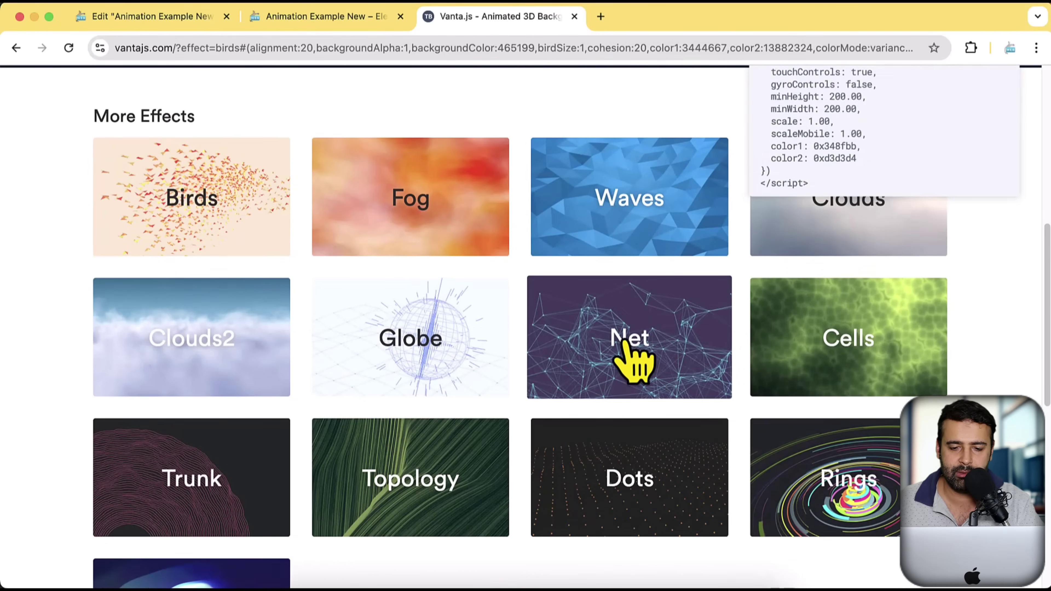
click(625, 344)
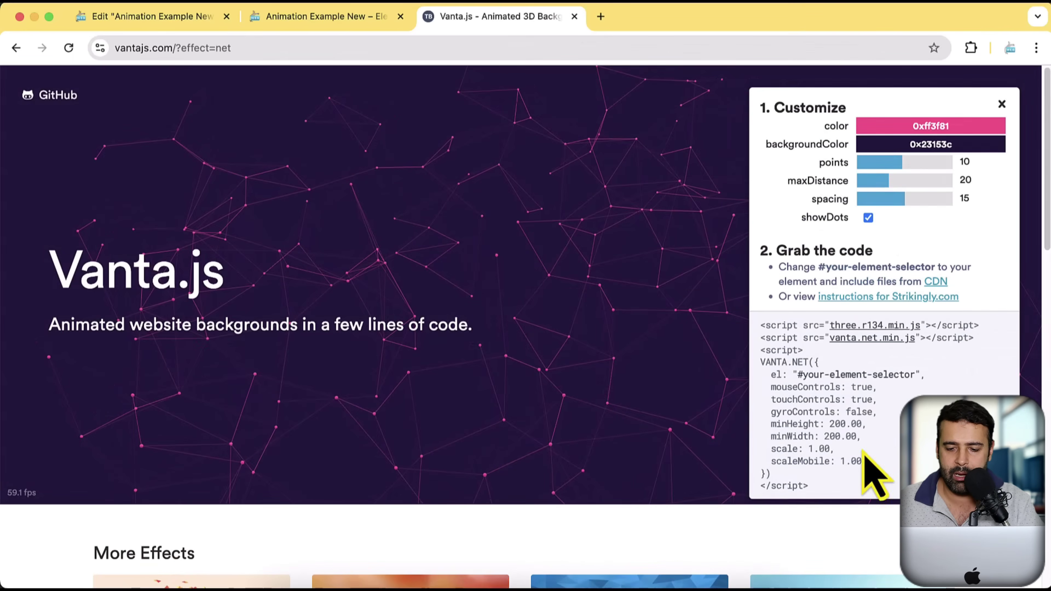
drag(825, 493, 734, 331)
key(super+c)
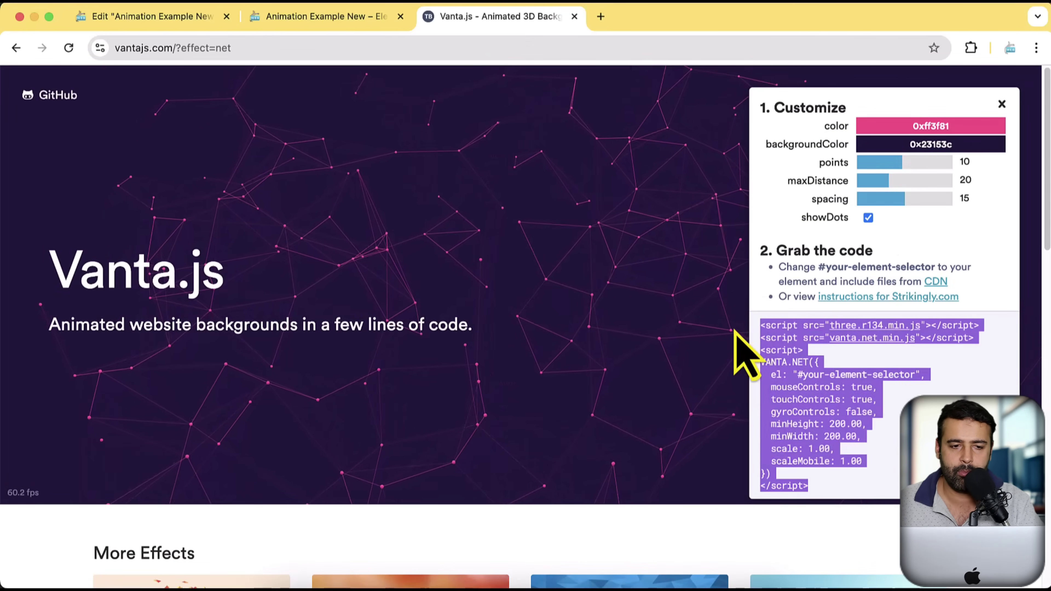
click(153, 22)
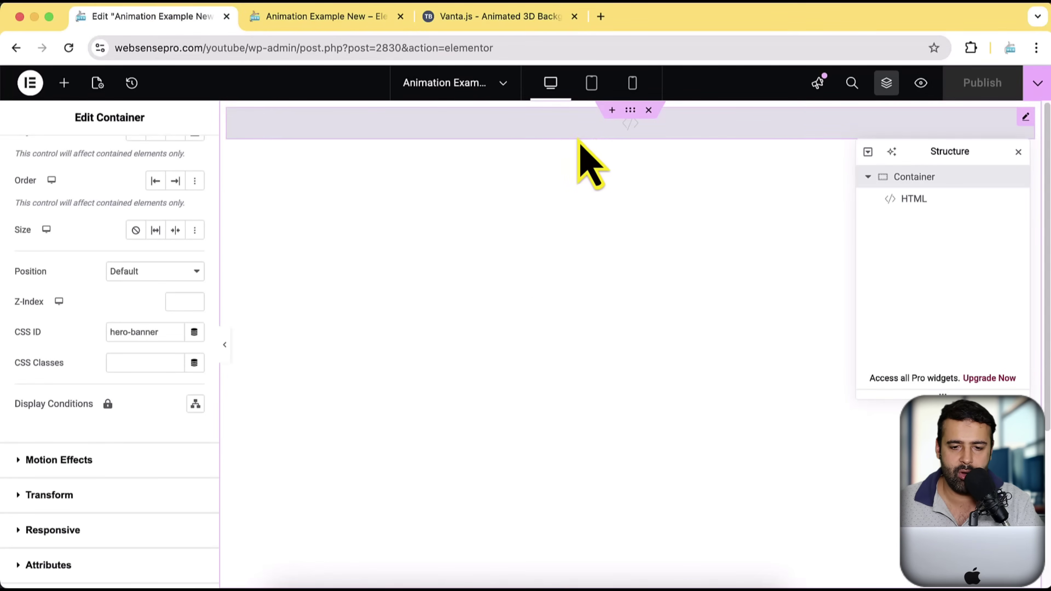
Replace the entire birds script in the HTML widget with the pasted Net snippet.
click(597, 138)
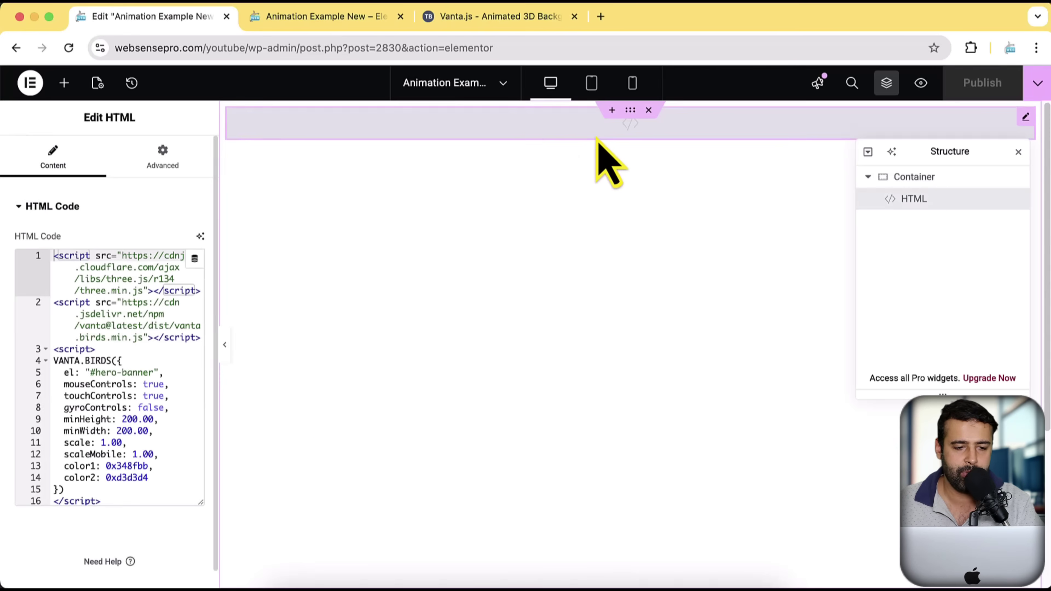
click(114, 360)
key(super+a)
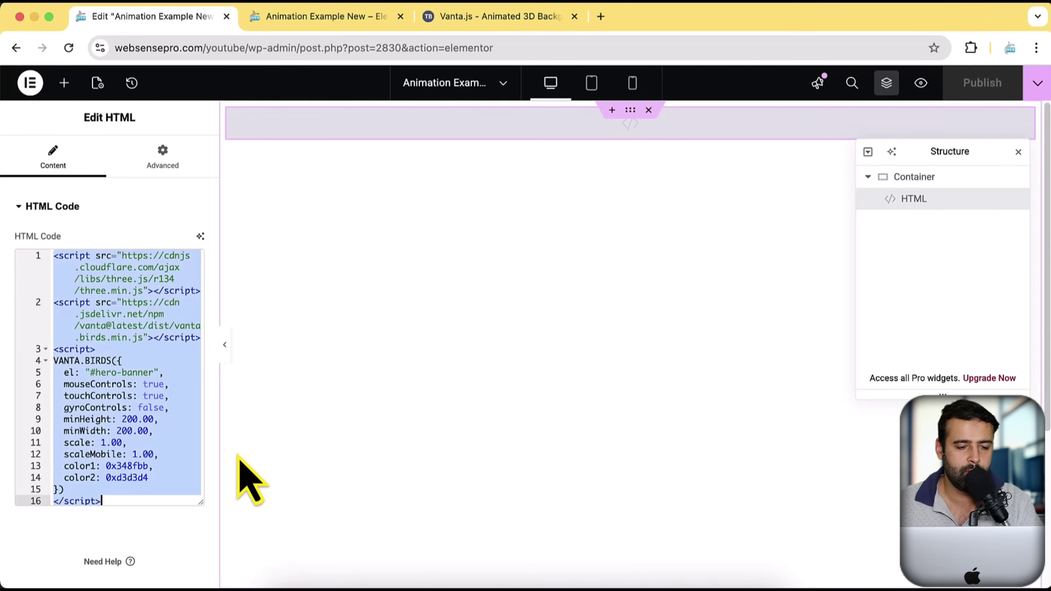
key(super+v)
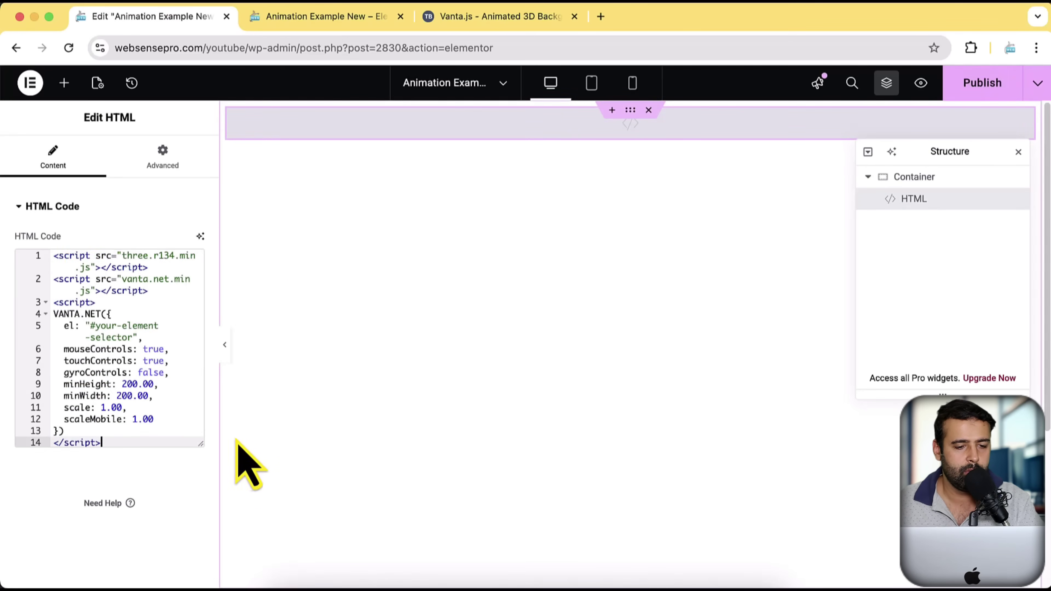
Open the three.js and vanta.net library files from the Vanta site in new tabs.
click(510, 29)
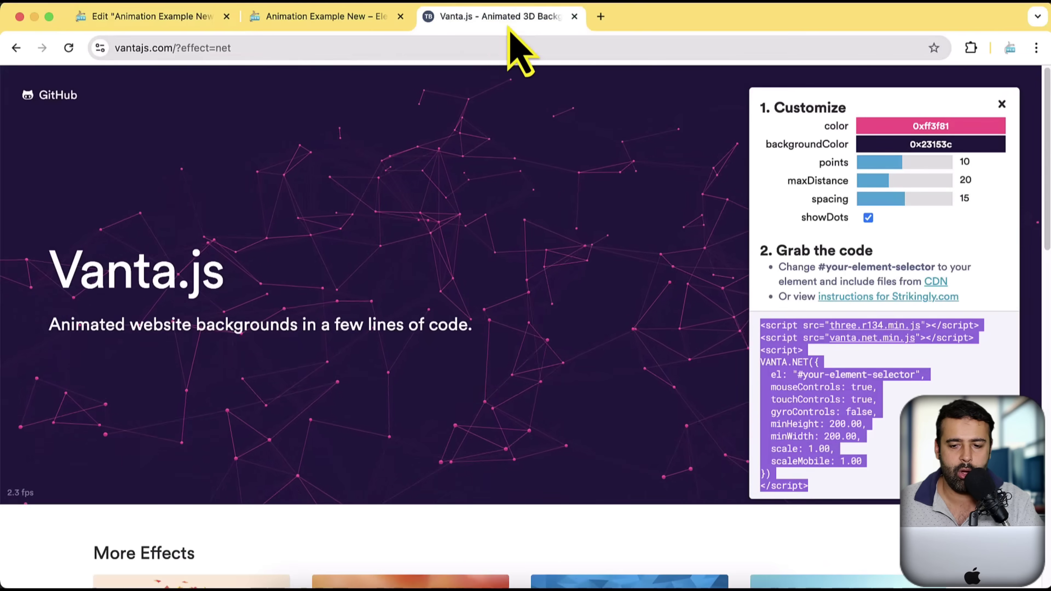
click(936, 368)
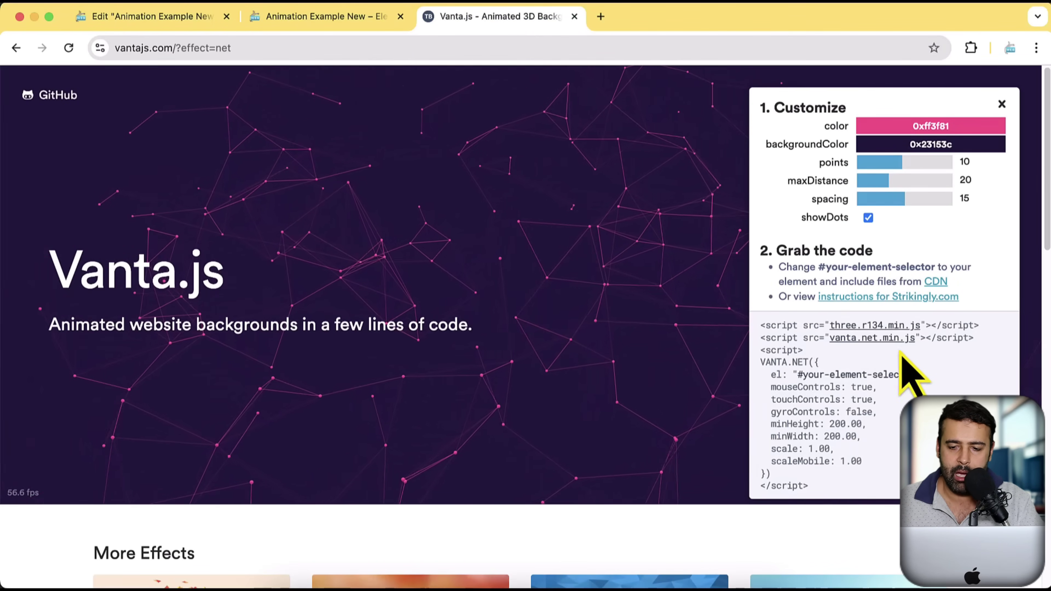
super+click(896, 329)
super+click(896, 338)
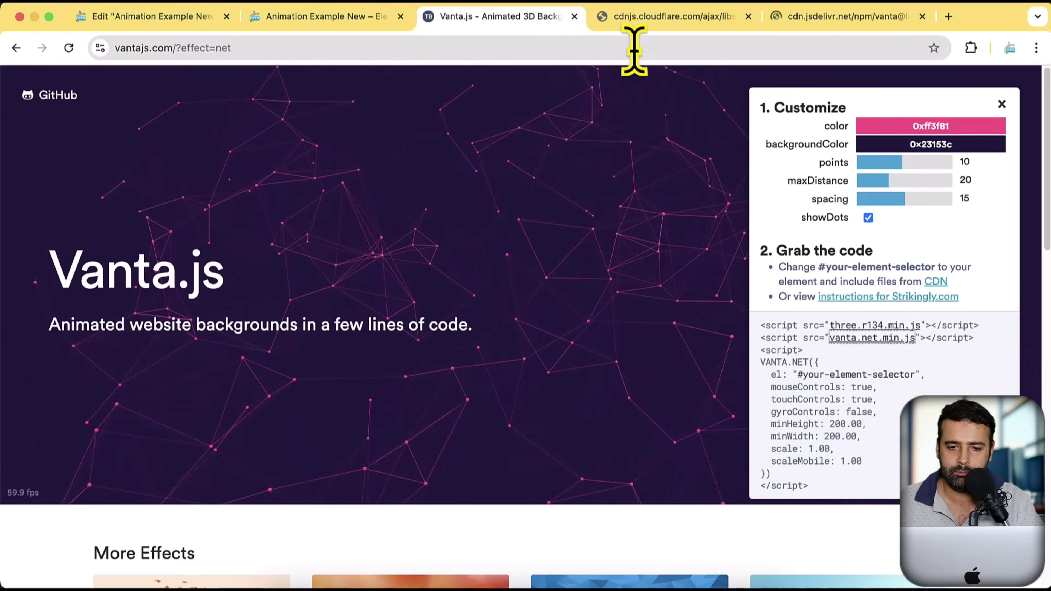
Swap three.r134.min.js on line 1 for the full cdnjs three.js URL.
click(600, 18)
click(485, 48)
key(super+c)
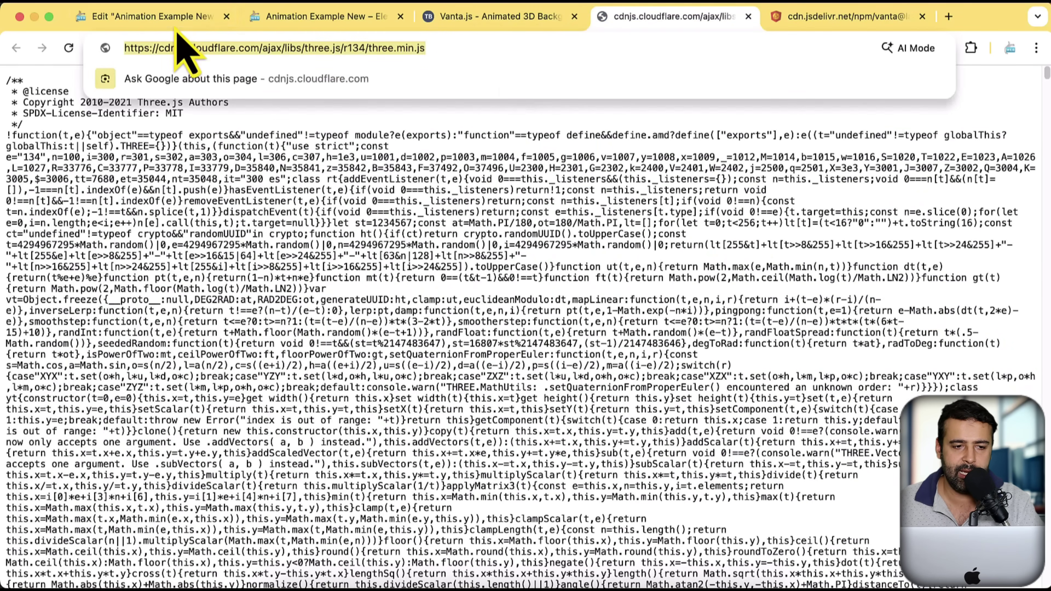
click(176, 19)
click(126, 263)
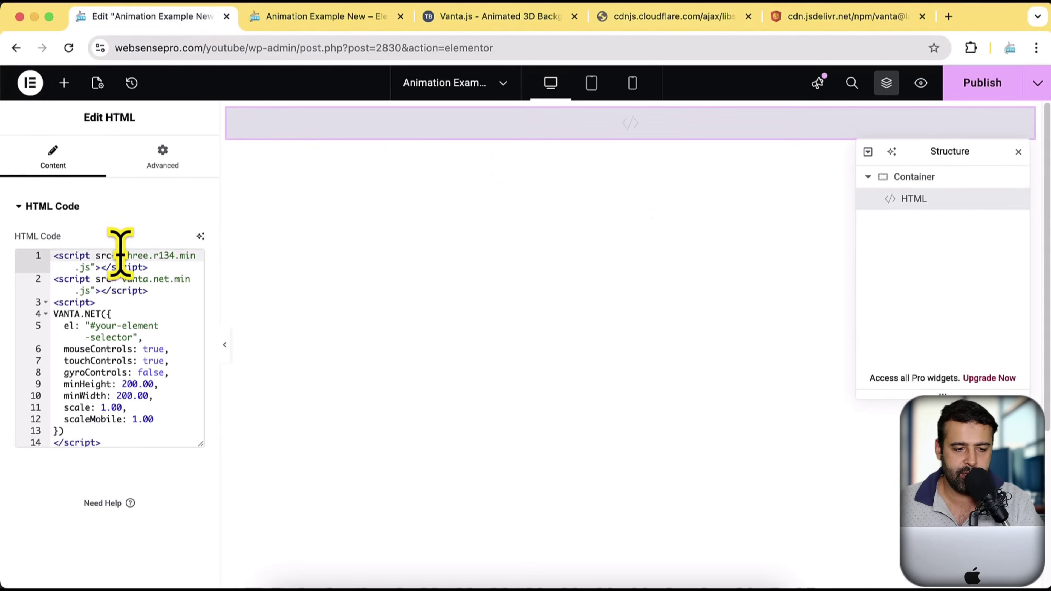
drag(120, 255, 92, 265)
key(super+v)
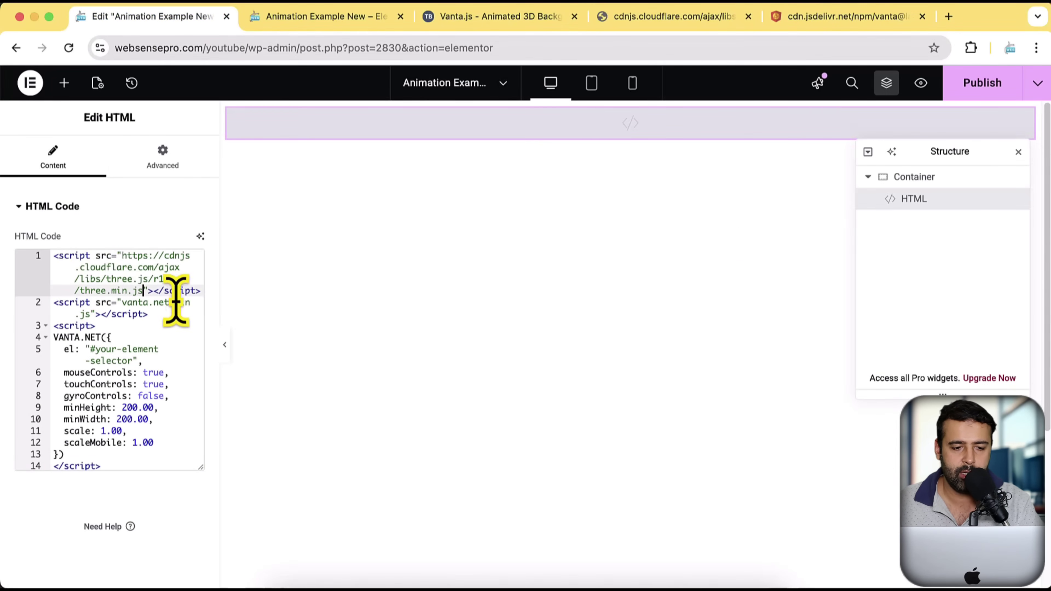
Swap vanta.net.min.js on line 2 for the full jsdelivr vanta.net URL.
click(798, 17)
click(432, 48)
key(super+c)
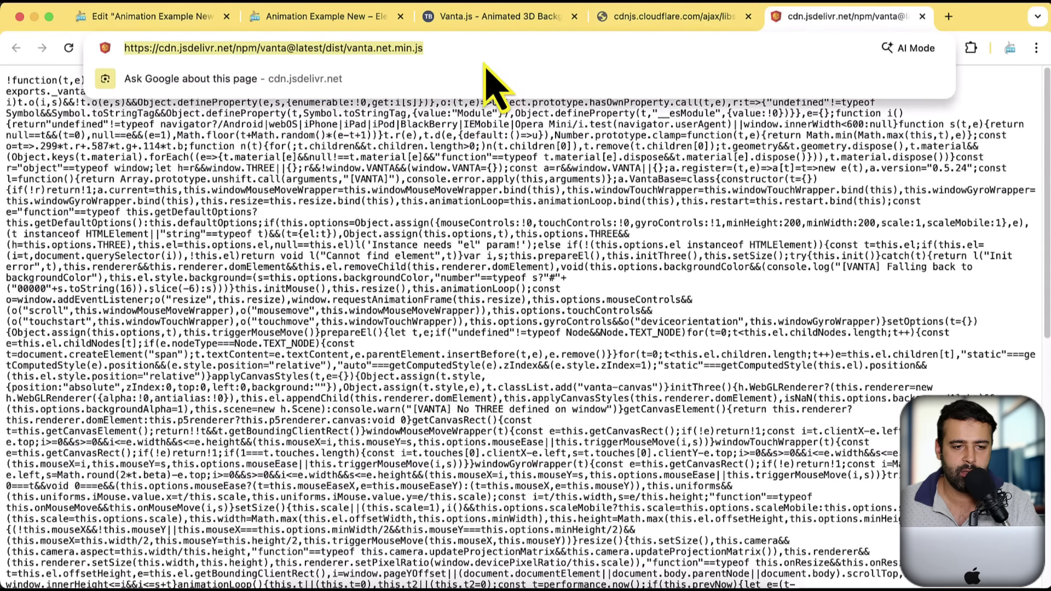
click(174, 20)
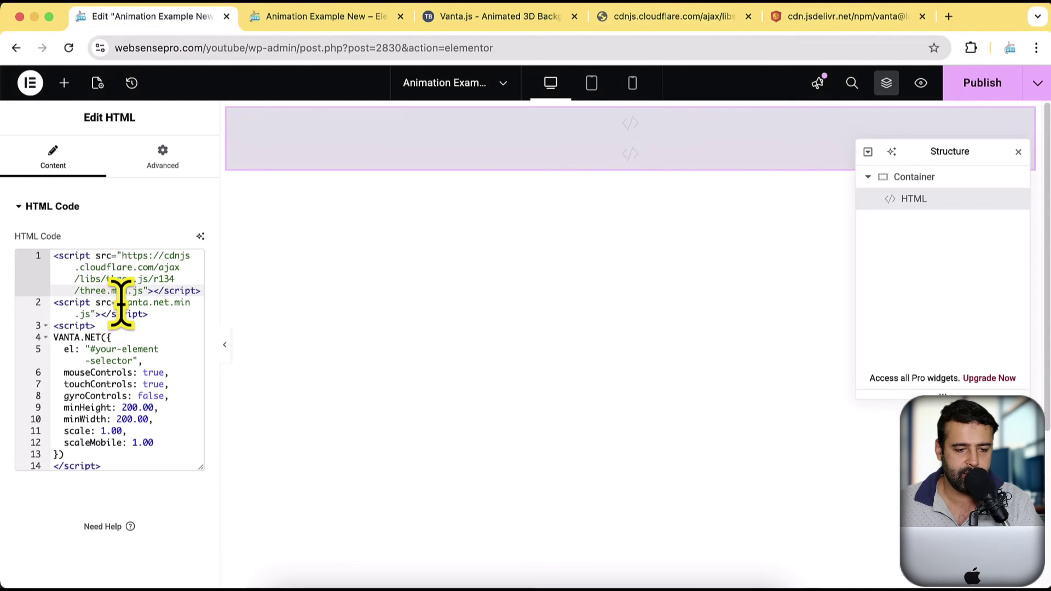
drag(121, 304, 100, 313)
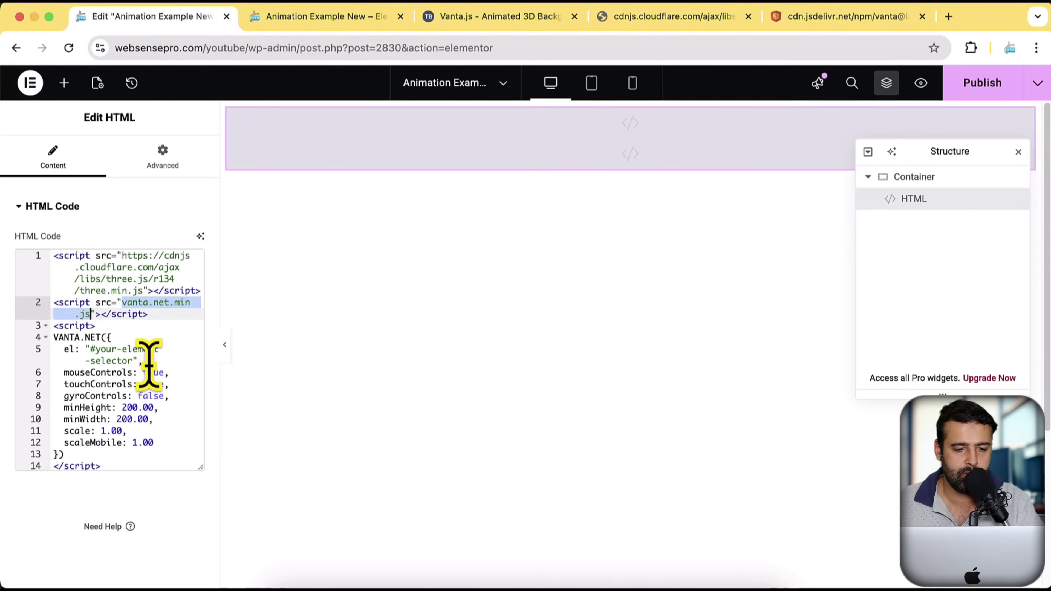
key(super+v)
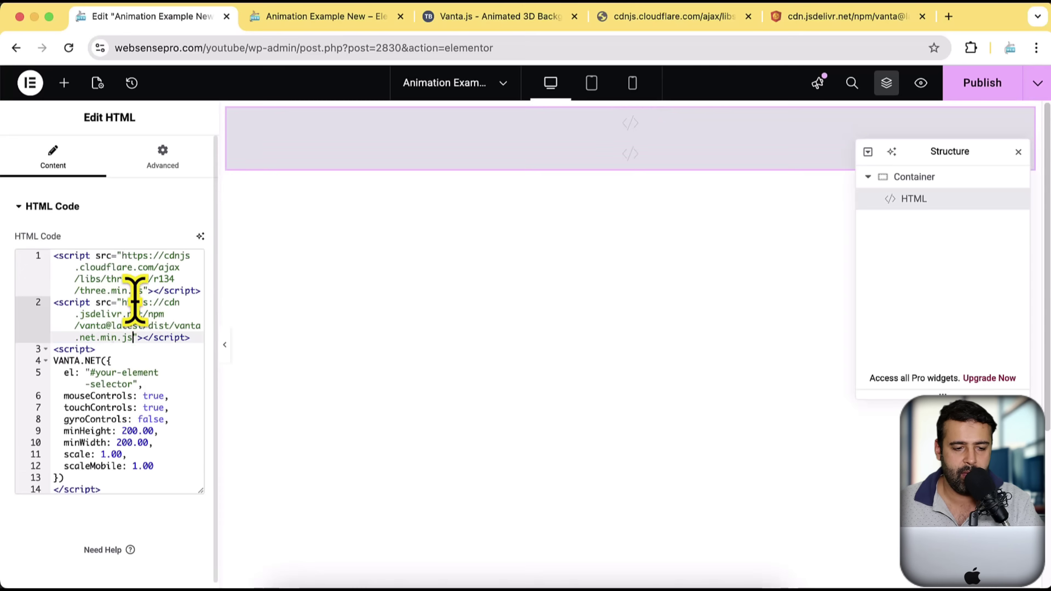
scroll(149, 290, down, 1)
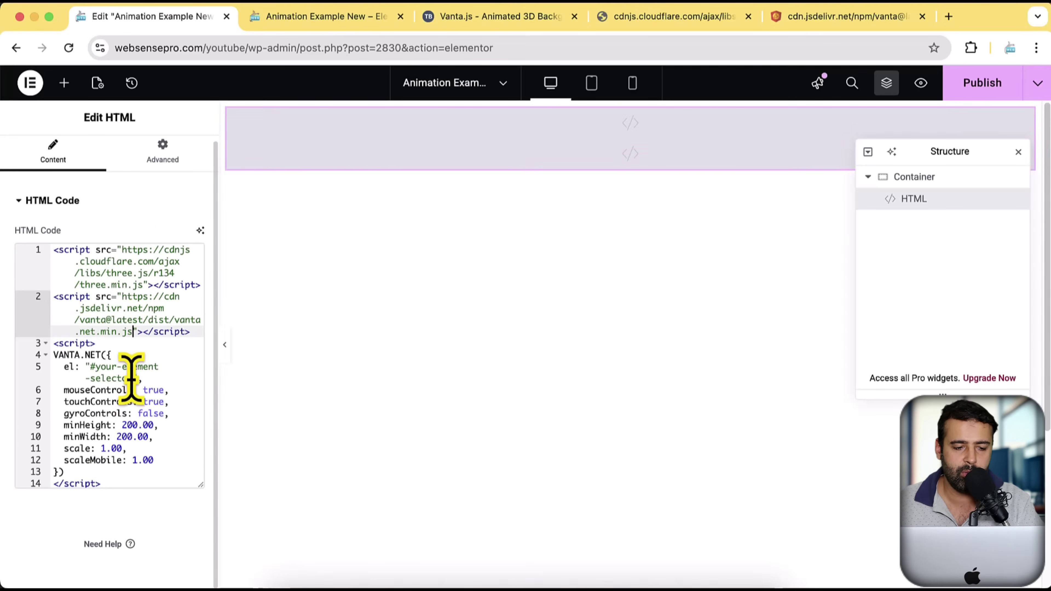
Confirm the container's CSS ID, then change the Net script's el selector to #hero-banner.
drag(132, 378, 97, 368)
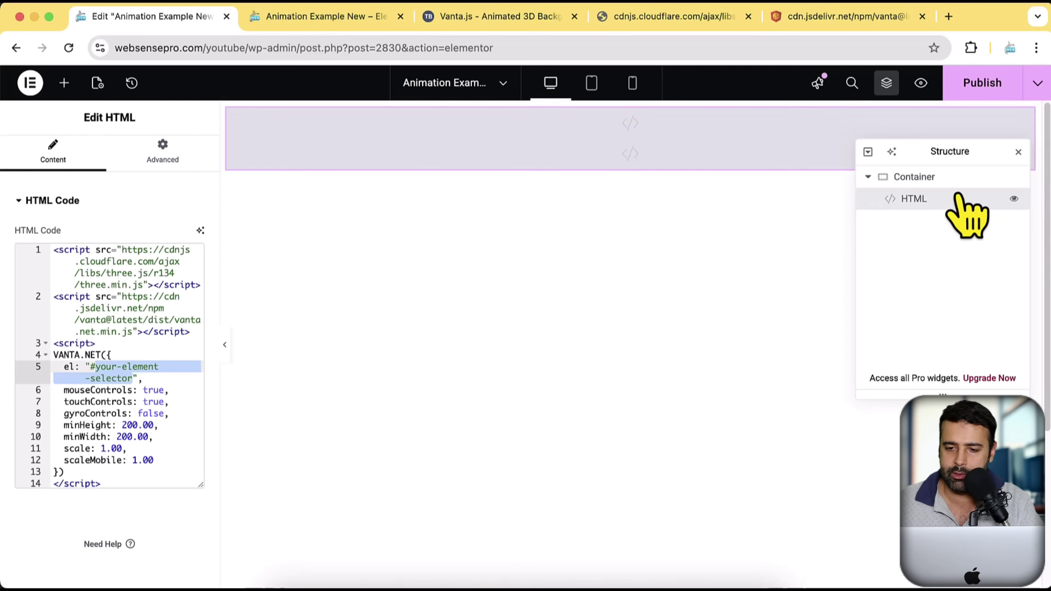
click(951, 178)
scroll(198, 307, down, 8)
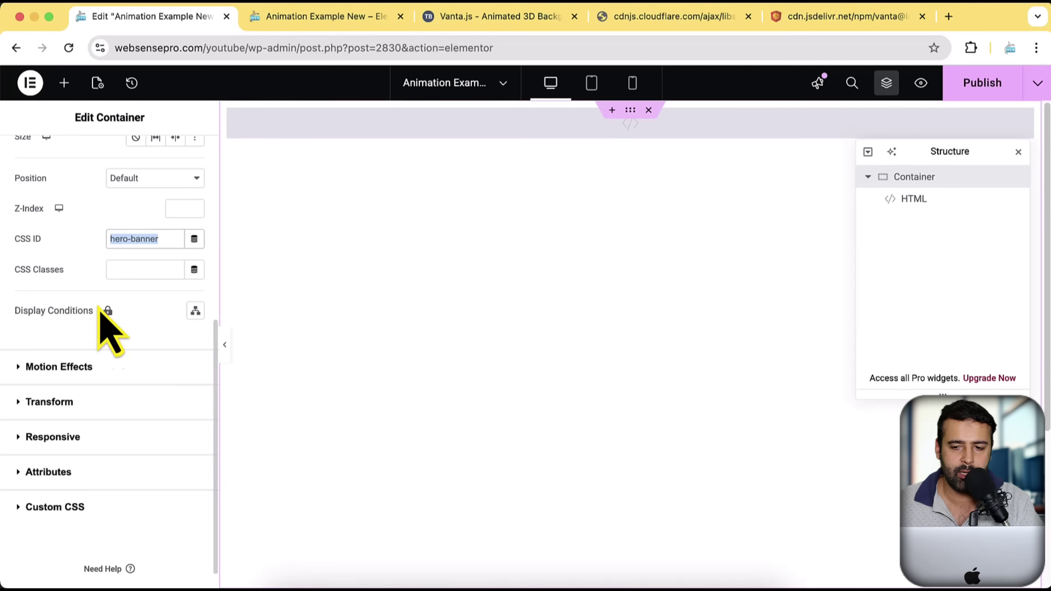
scroll(97, 319, up, 8)
click(912, 200)
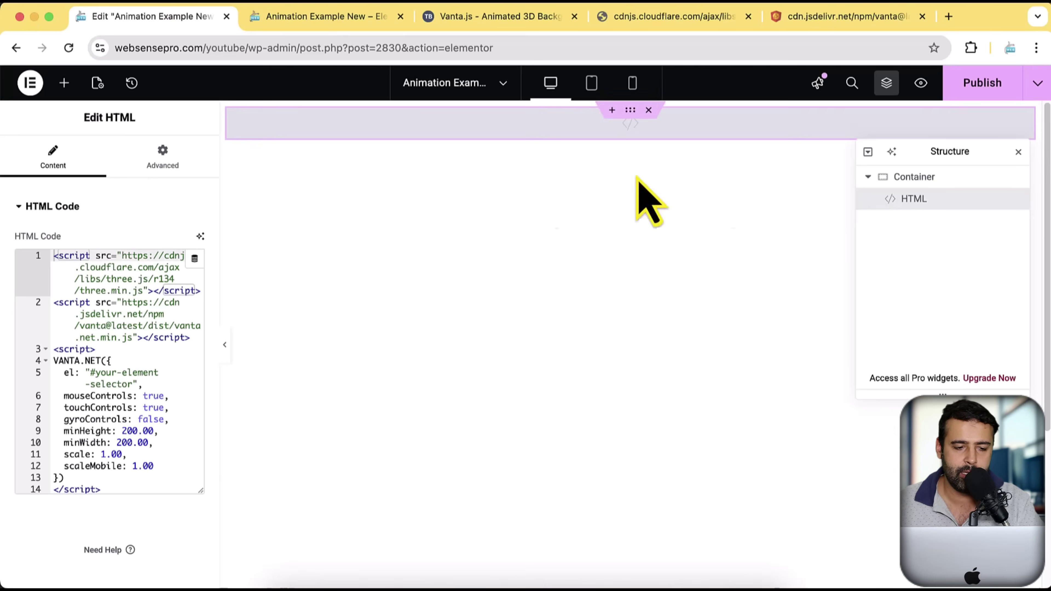
click(118, 384)
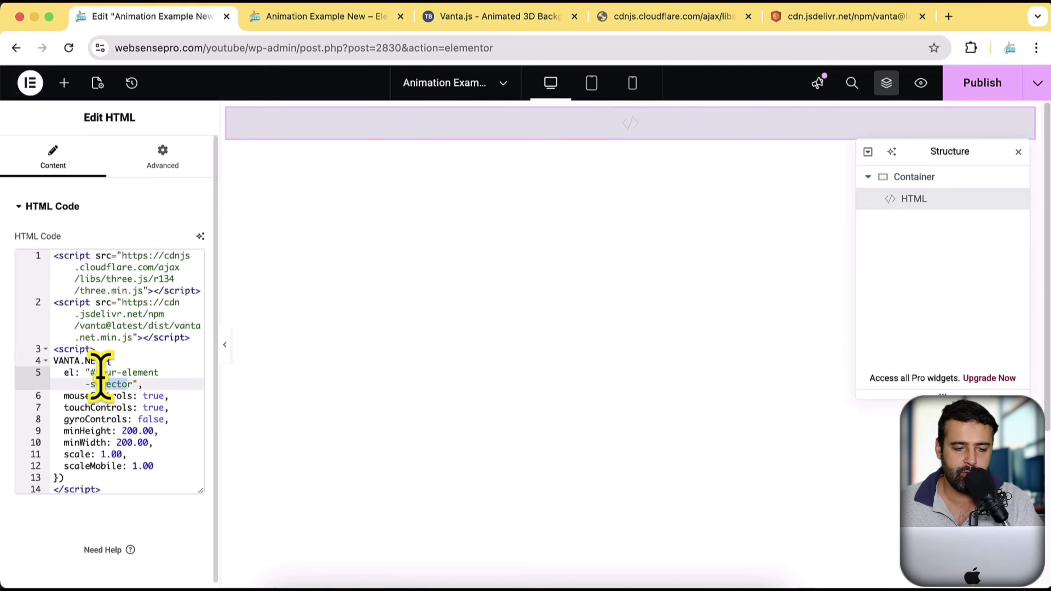
mouse_move(100, 378)
mouse_down()
mouse_move(117, 374)
mouse_move(100, 374)
mouse_up()
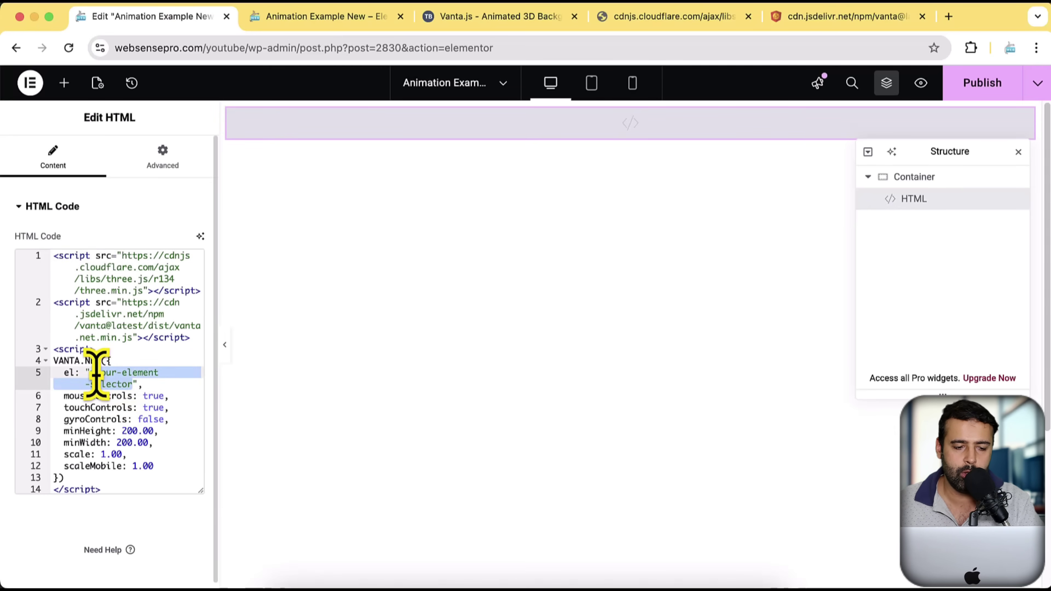
text(#hero-banner)
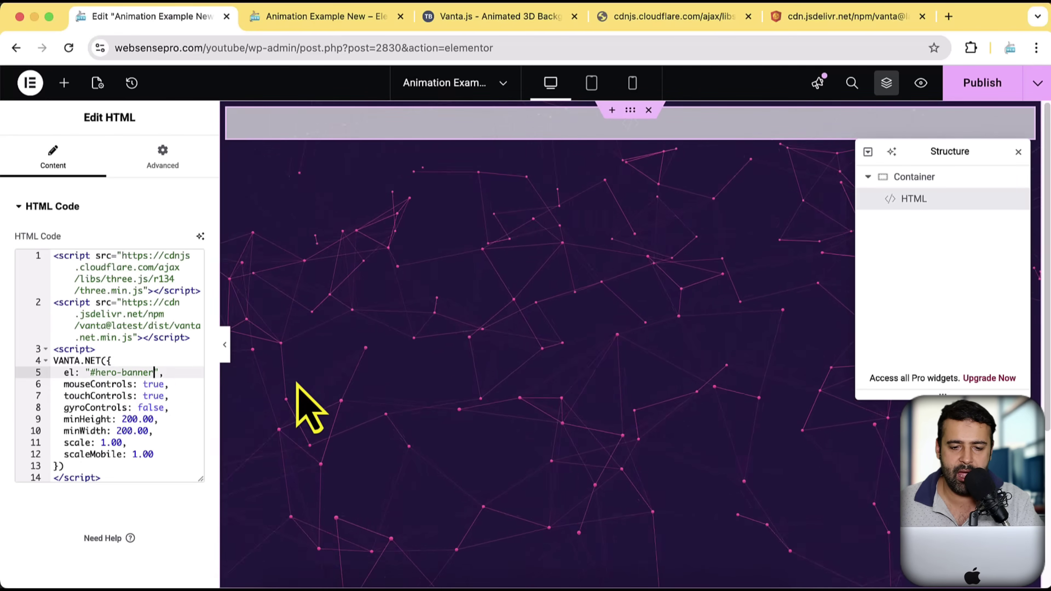
Publish the Net-background page, then scroll the Vanta.js site down to its Why? section.
click(979, 85)
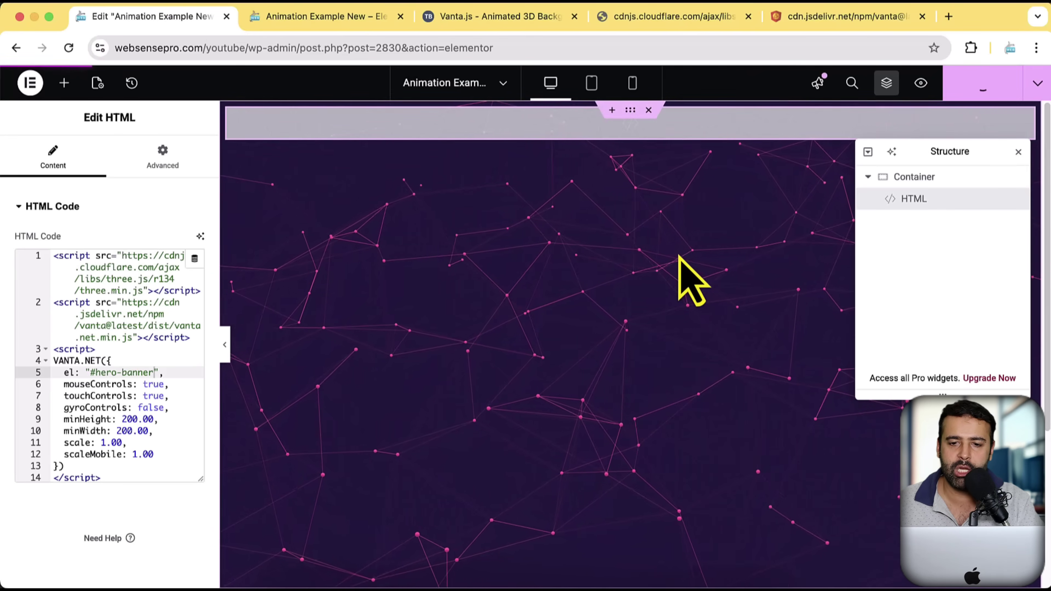
click(466, 19)
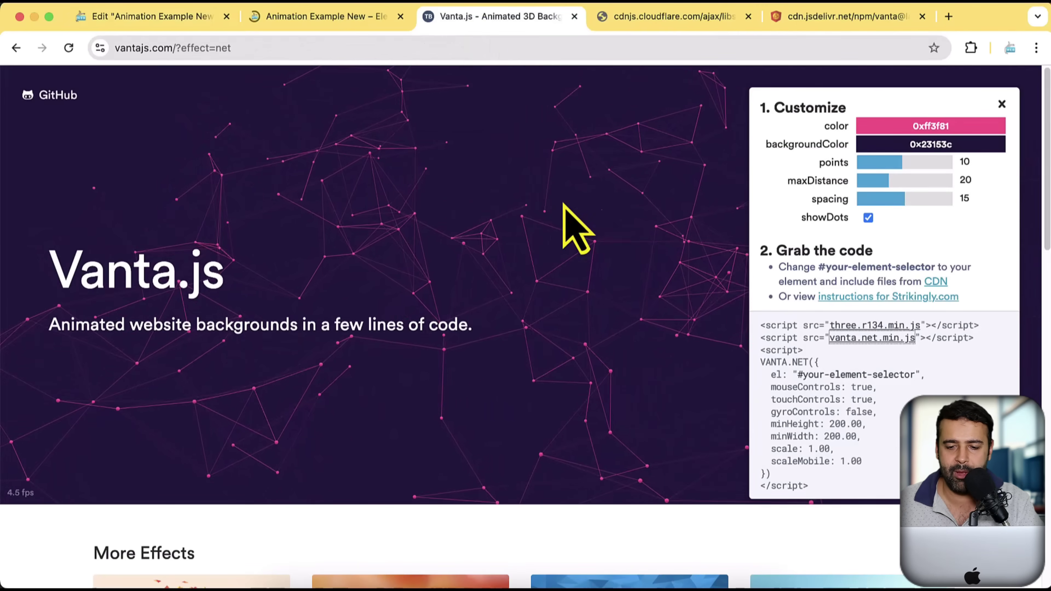
scroll(564, 207, down, 15)
scroll(246, 305, down, 7)
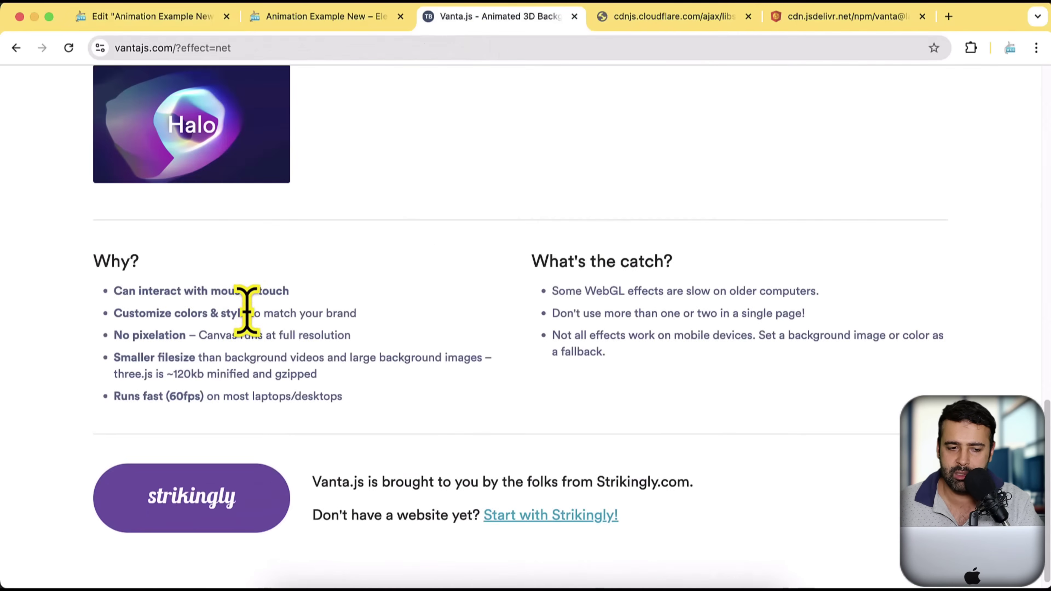